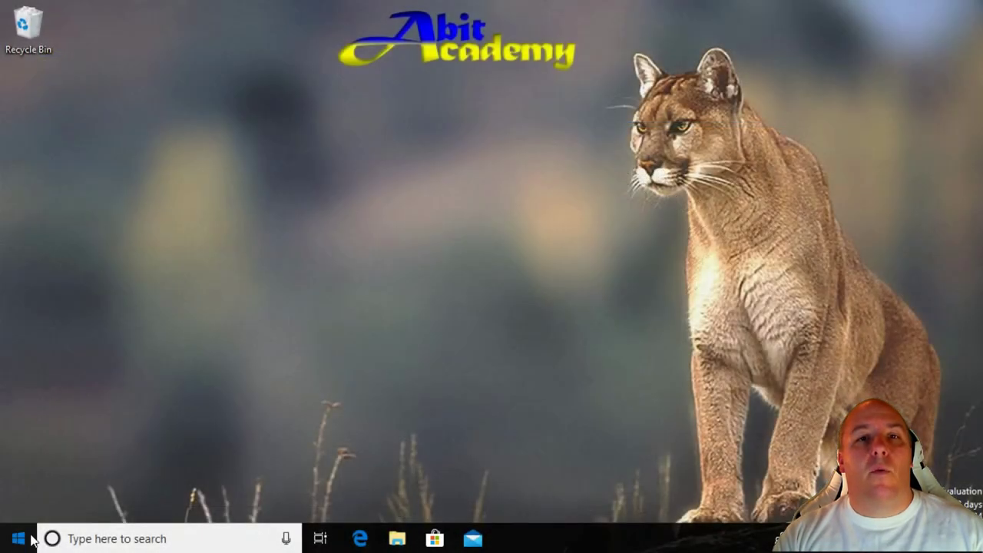
Step: Launch Notepad from the Windows Accessories folder in the Start menu app list
{"action": "left_click", "coordinate": [18, 539]}
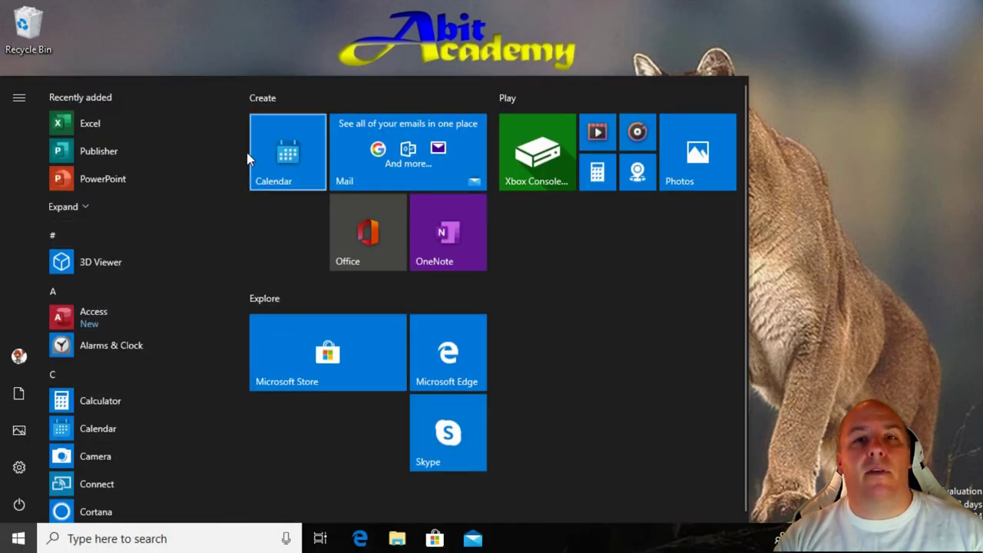
{"action": "scroll", "coordinate": [244, 153], "scroll_direction": "down", "scroll_amount": 6}
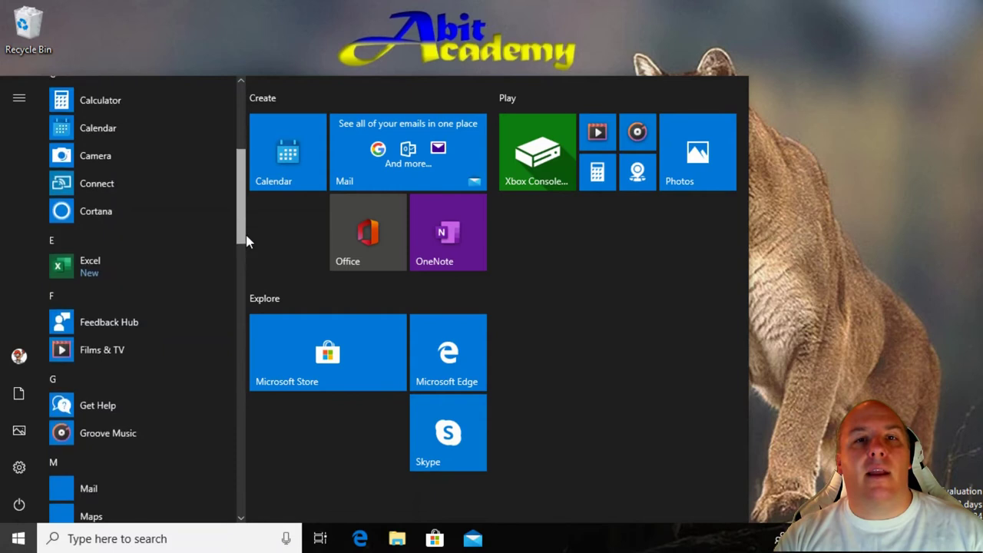
{"action": "scroll", "coordinate": [265, 315], "scroll_direction": "down", "scroll_amount": 10}
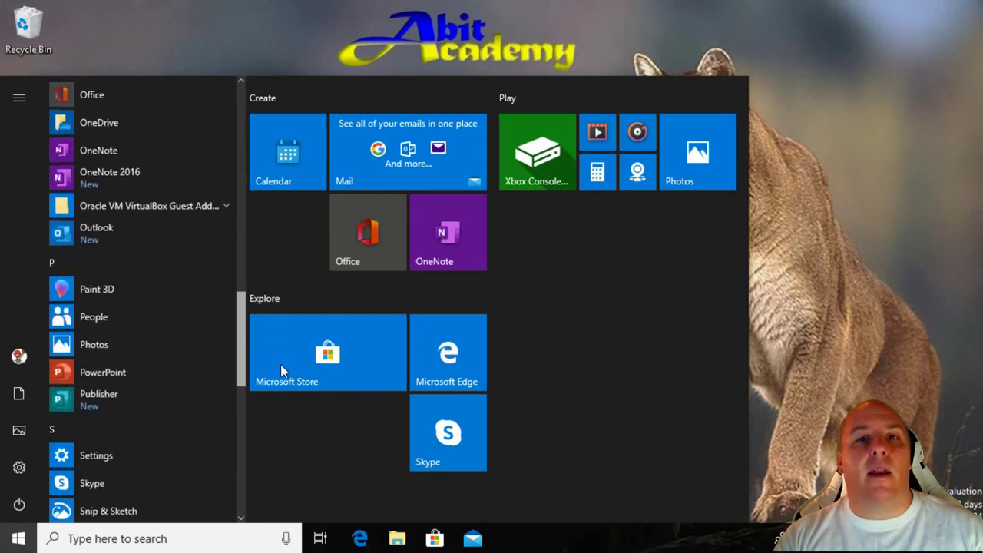
{"action": "scroll", "coordinate": [287, 405], "scroll_direction": "down", "scroll_amount": 8}
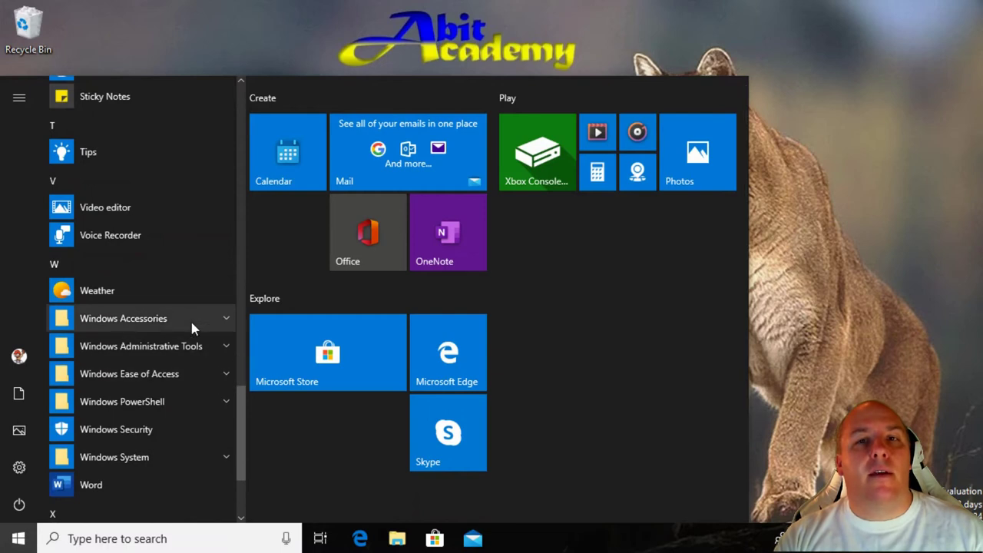
{"action": "left_click", "coordinate": [192, 324]}
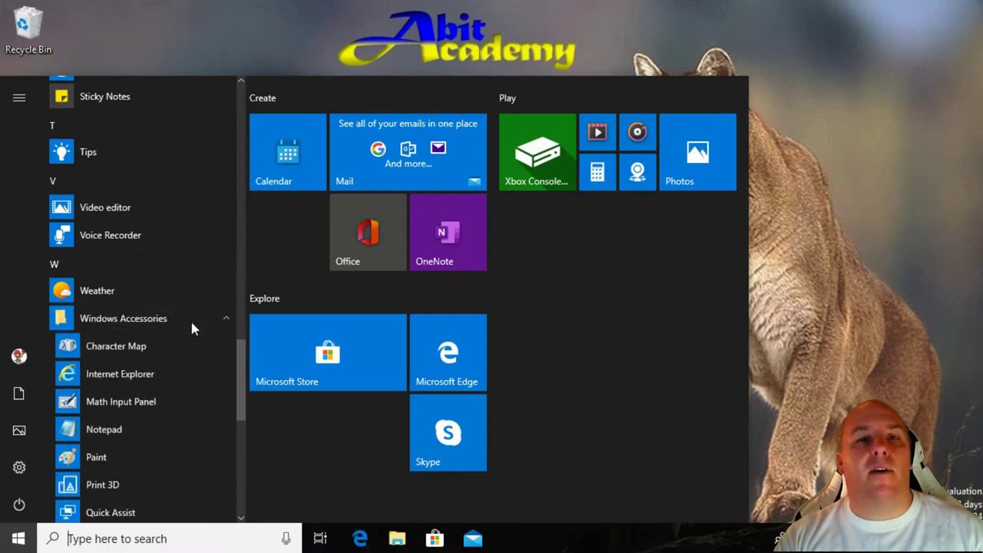
{"action": "left_click", "coordinate": [138, 432]}
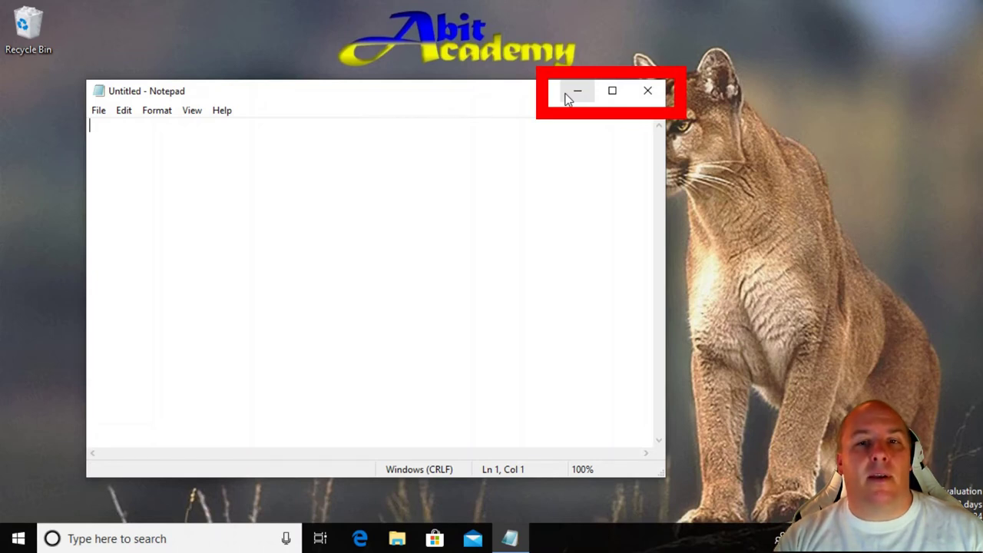
{"action": "left_click", "coordinate": [568, 96]}
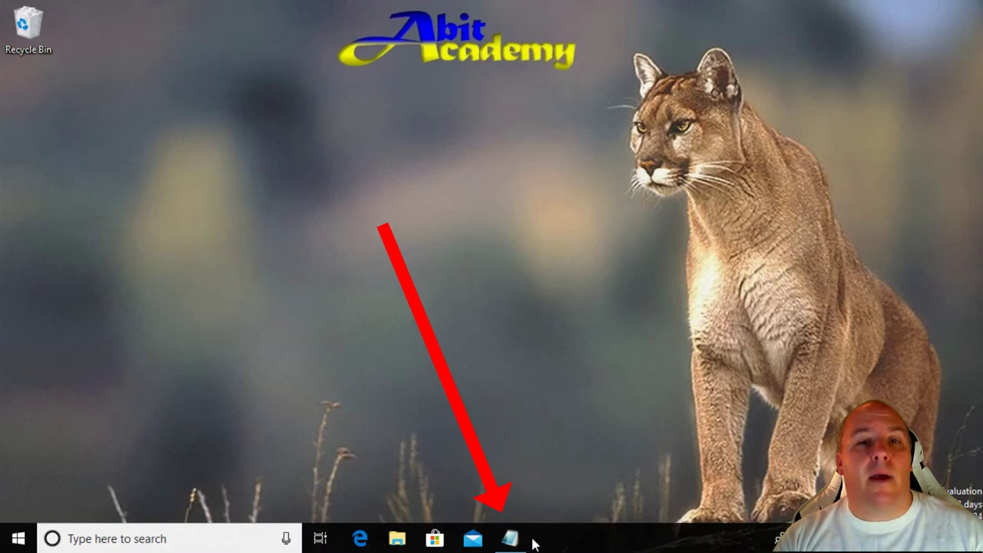
{"action": "mouse_move", "coordinate": [527, 543]}
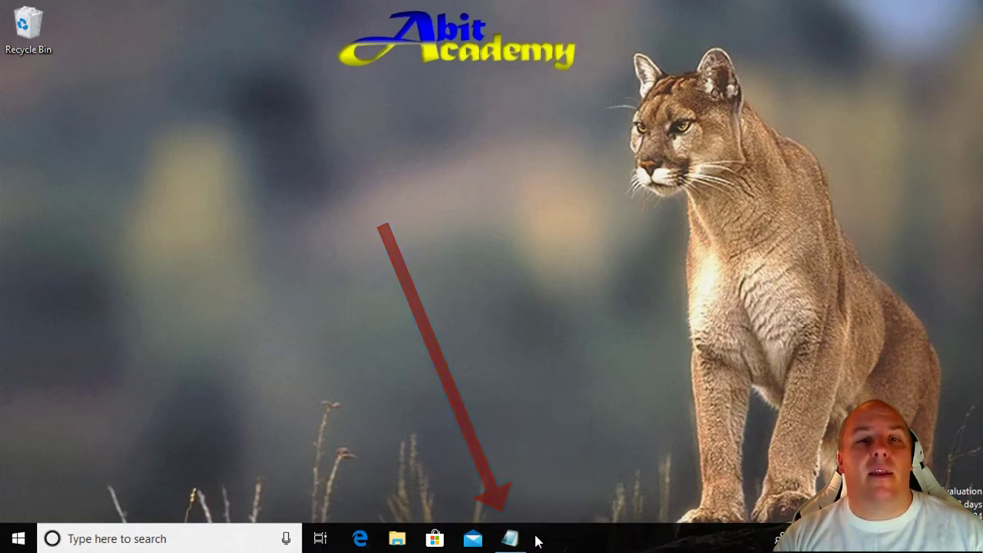
{"action": "left_click", "coordinate": [513, 538]}
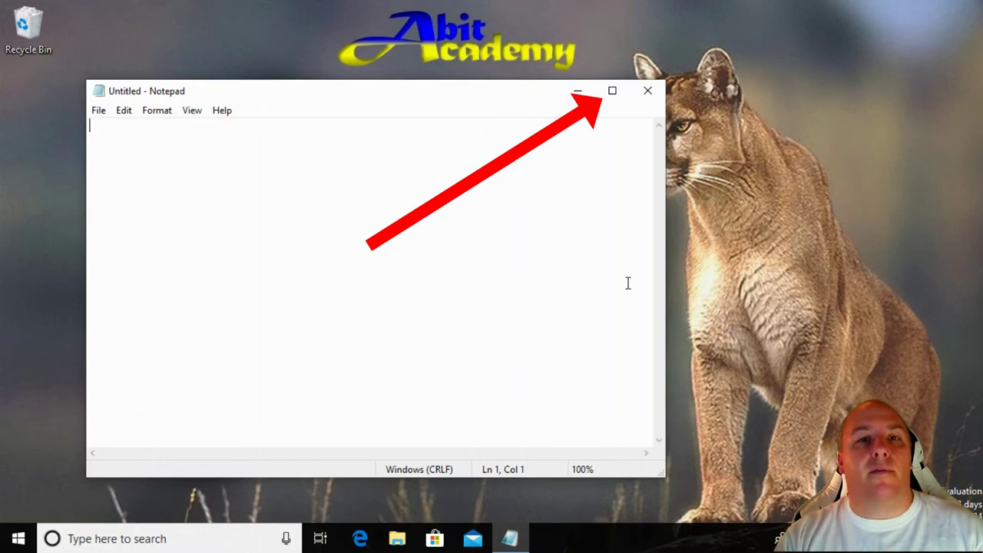
{"action": "left_click", "coordinate": [609, 92]}
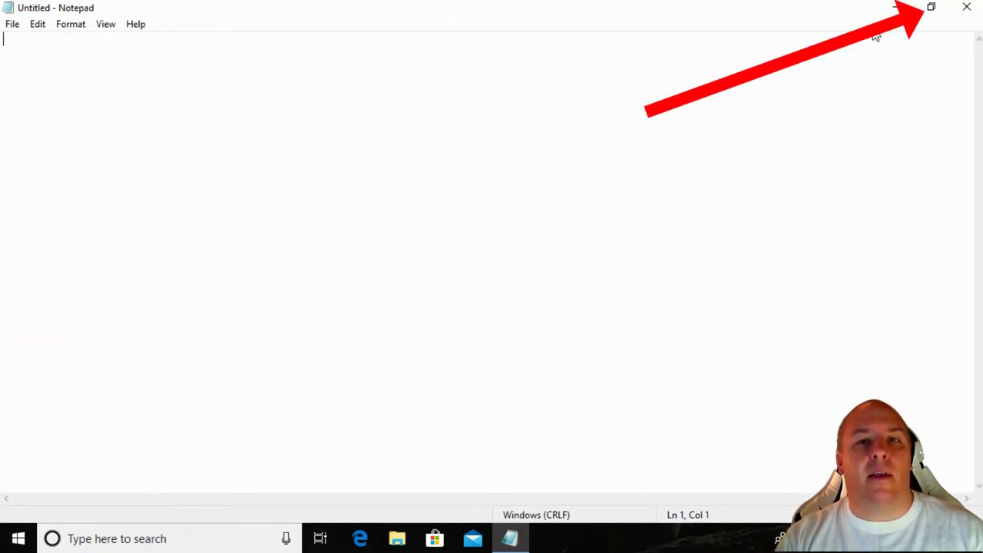
{"action": "left_click", "coordinate": [932, 9]}
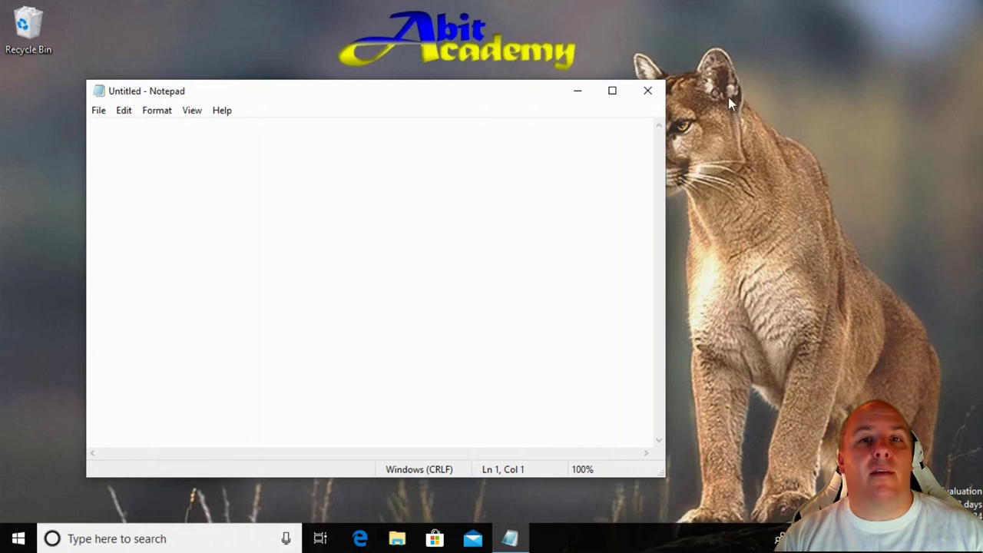
{"action": "double_click", "coordinate": [421, 92]}
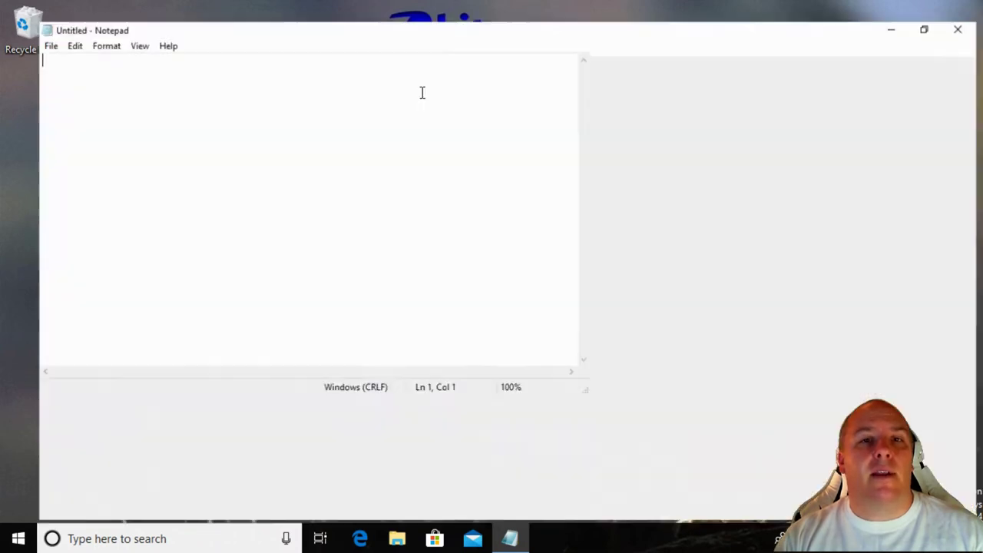
{"action": "left_click", "coordinate": [931, 9]}
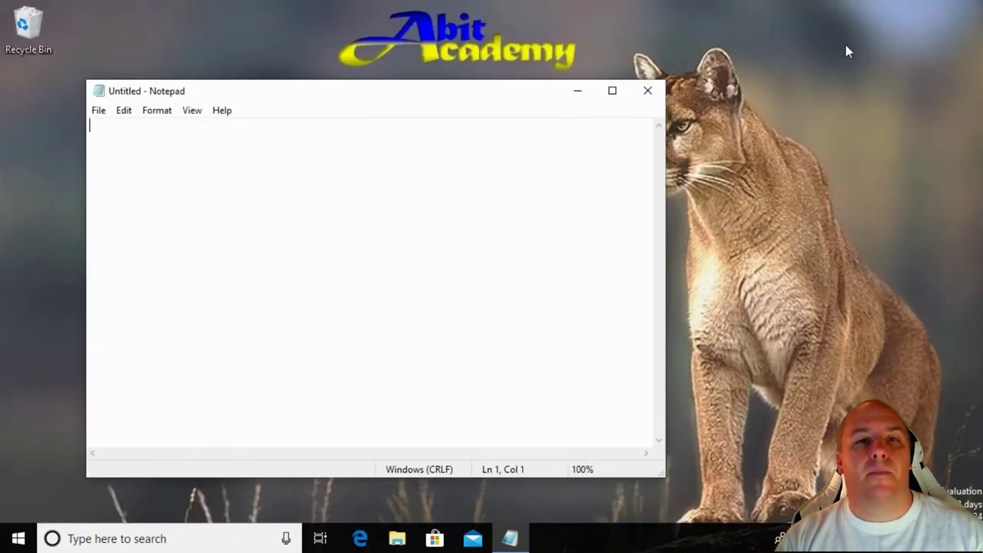
{"action": "left_click", "coordinate": [648, 92]}
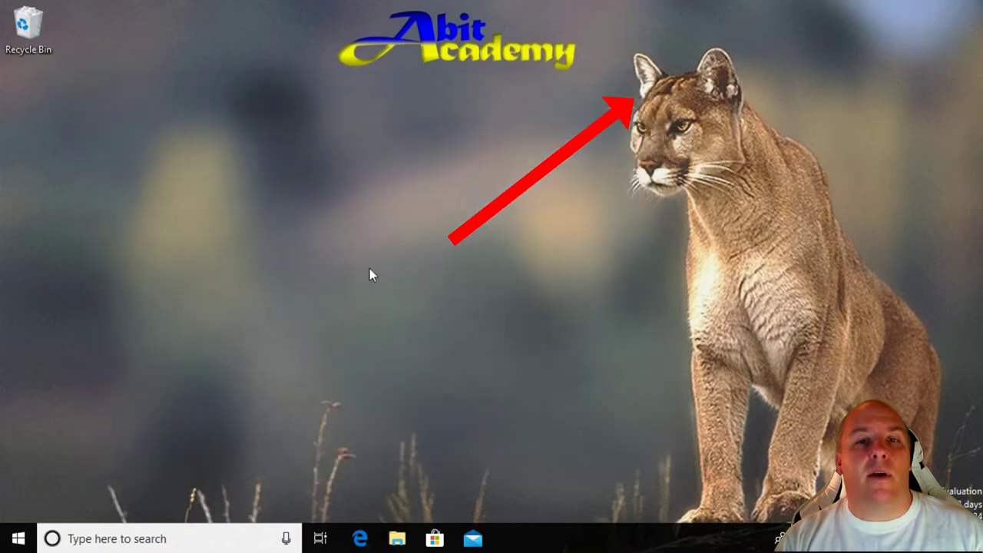
{"action": "left_click", "coordinate": [19, 538]}
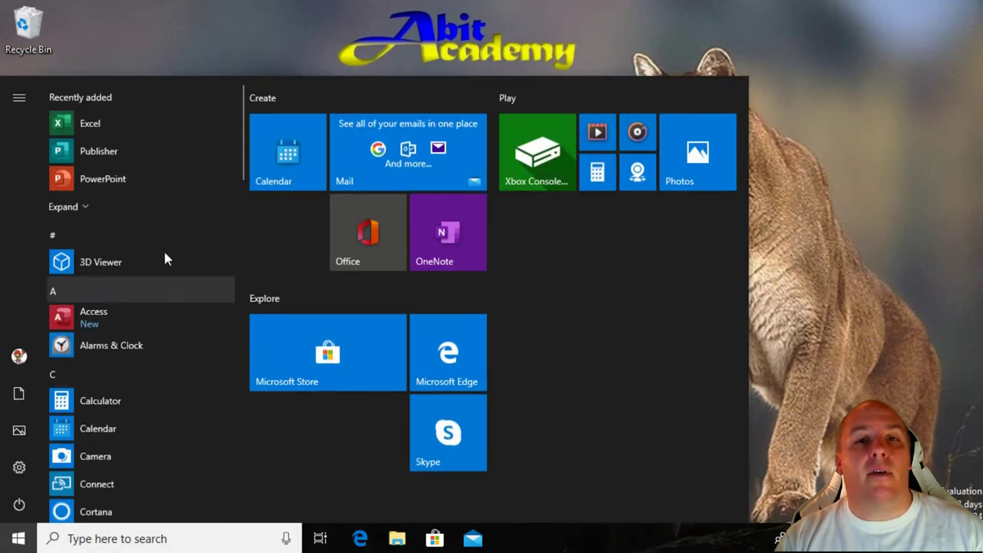
{"action": "mouse_move", "coordinate": [240, 171]}
{"action": "left_mouse_down"}
{"action": "mouse_move", "coordinate": [221, 385]}
{"action": "mouse_move", "coordinate": [245, 519]}
{"action": "left_mouse_up"}
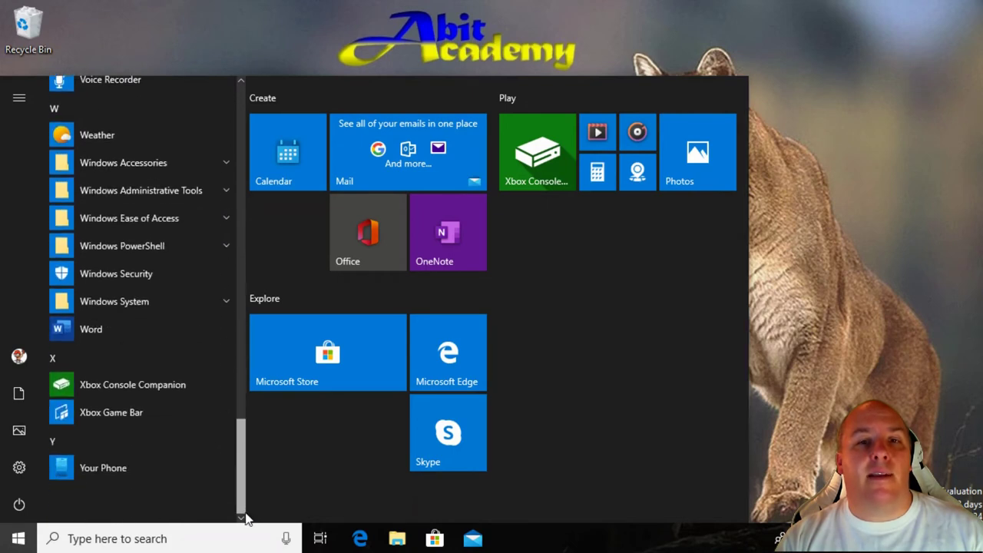
{"action": "left_click", "coordinate": [161, 163]}
{"action": "left_click", "coordinate": [121, 273]}
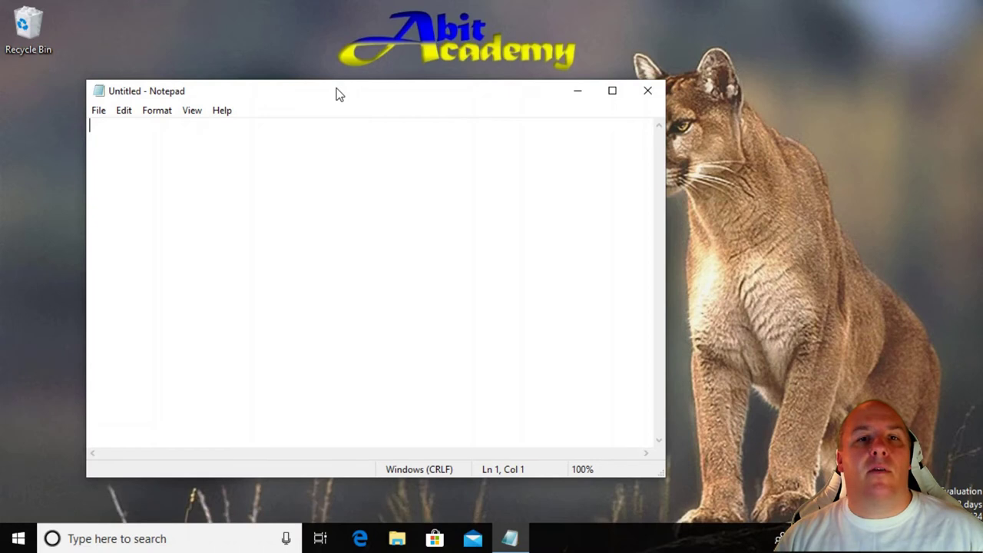
Step: Move the empty Notepad window about 160 px to the right by its title bar
{"action": "left_click_drag", "start_coordinate": [338, 93], "coordinate": [514, 80]}
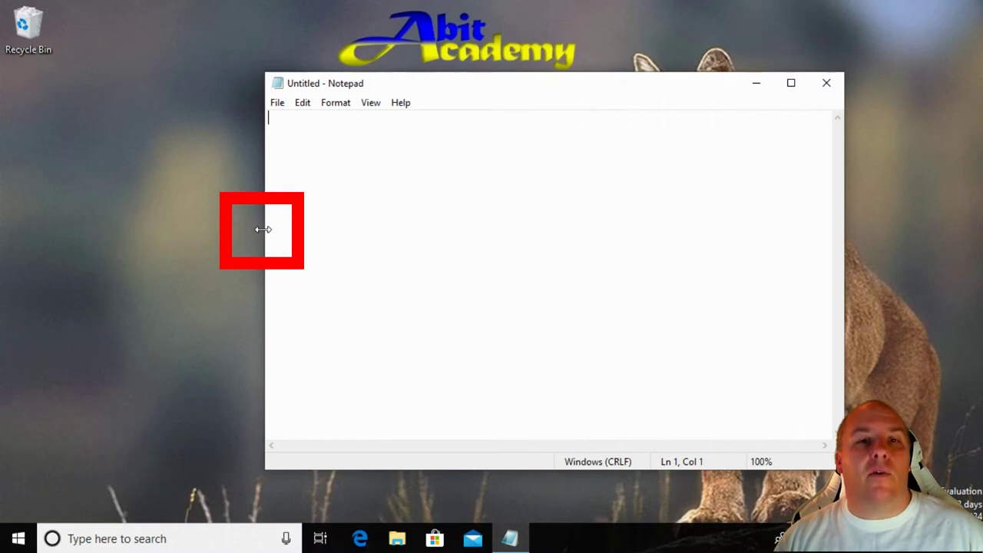
Step: Resize Notepad from its left, right, top and bottom borders, then shrink it from the bottom-right corner
{"action": "mouse_move", "coordinate": [263, 229]}
{"action": "left_mouse_down"}
{"action": "mouse_move", "coordinate": [470, 195]}
{"action": "mouse_move", "coordinate": [164, 209]}
{"action": "left_mouse_up"}
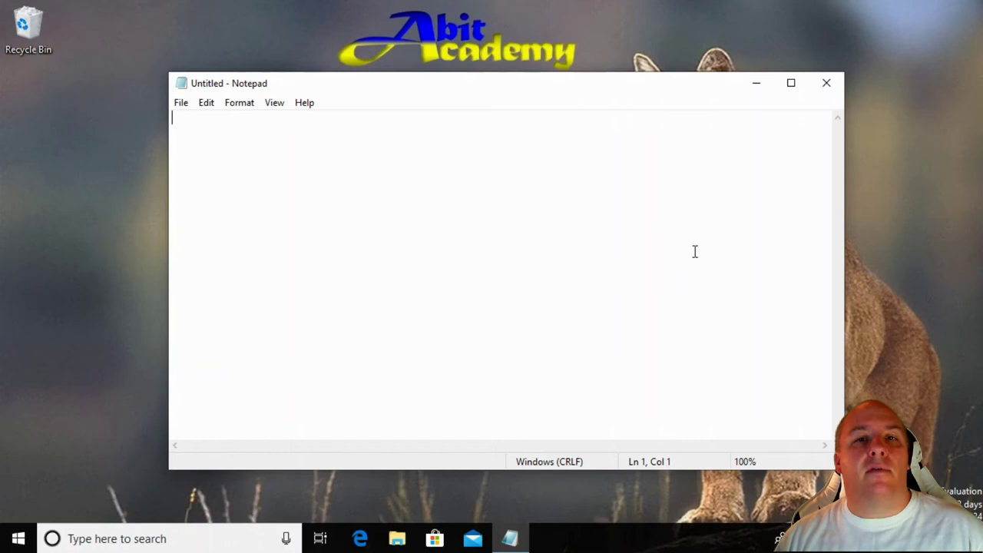
{"action": "mouse_move", "coordinate": [847, 212]}
{"action": "left_mouse_down"}
{"action": "mouse_move", "coordinate": [897, 213]}
{"action": "mouse_move", "coordinate": [803, 217]}
{"action": "mouse_move", "coordinate": [839, 218]}
{"action": "left_mouse_up"}
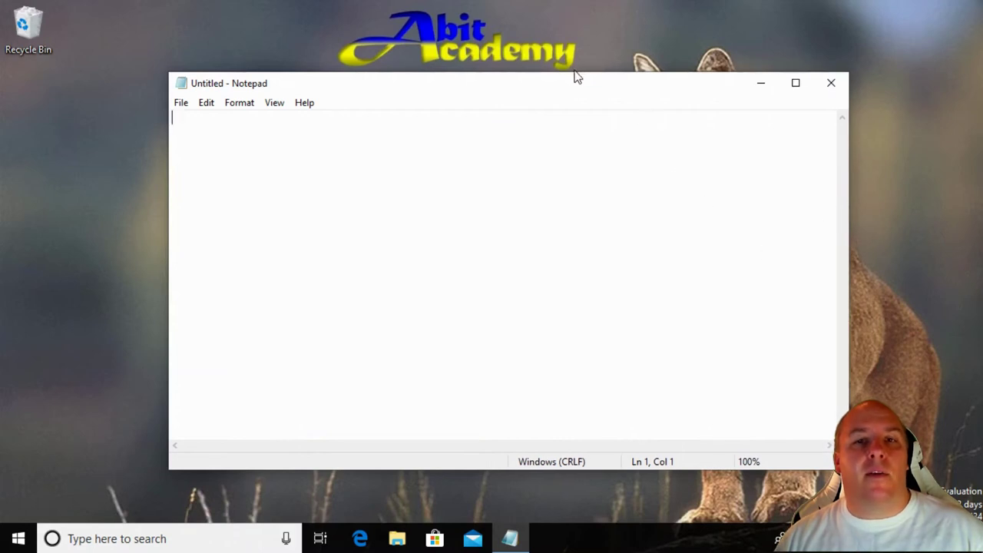
{"action": "mouse_move", "coordinate": [570, 73]}
{"action": "left_mouse_down"}
{"action": "mouse_move", "coordinate": [569, 124]}
{"action": "mouse_move", "coordinate": [572, 69]}
{"action": "mouse_move", "coordinate": [573, 85]}
{"action": "left_mouse_up"}
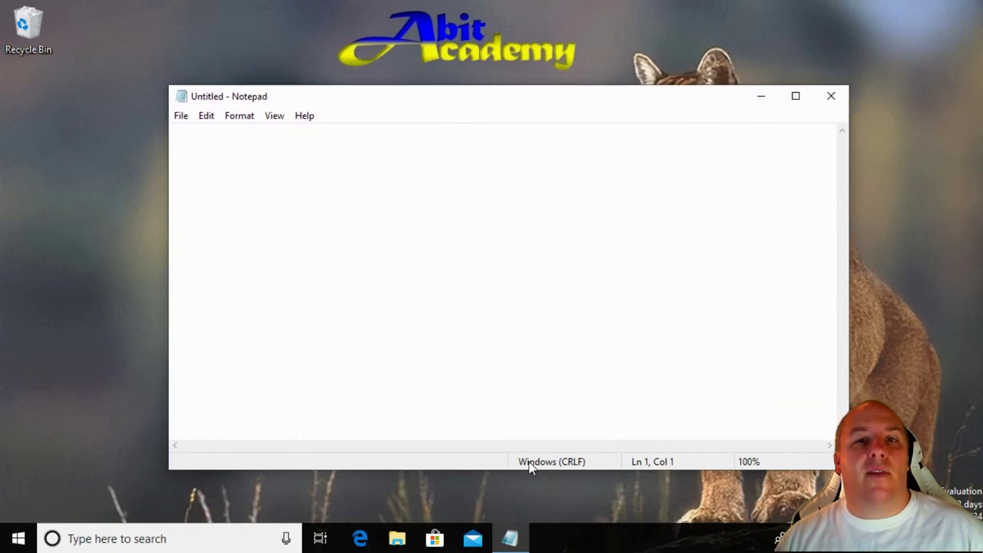
{"action": "mouse_move", "coordinate": [527, 468]}
{"action": "left_mouse_down"}
{"action": "mouse_move", "coordinate": [525, 494]}
{"action": "mouse_move", "coordinate": [531, 454]}
{"action": "left_mouse_up"}
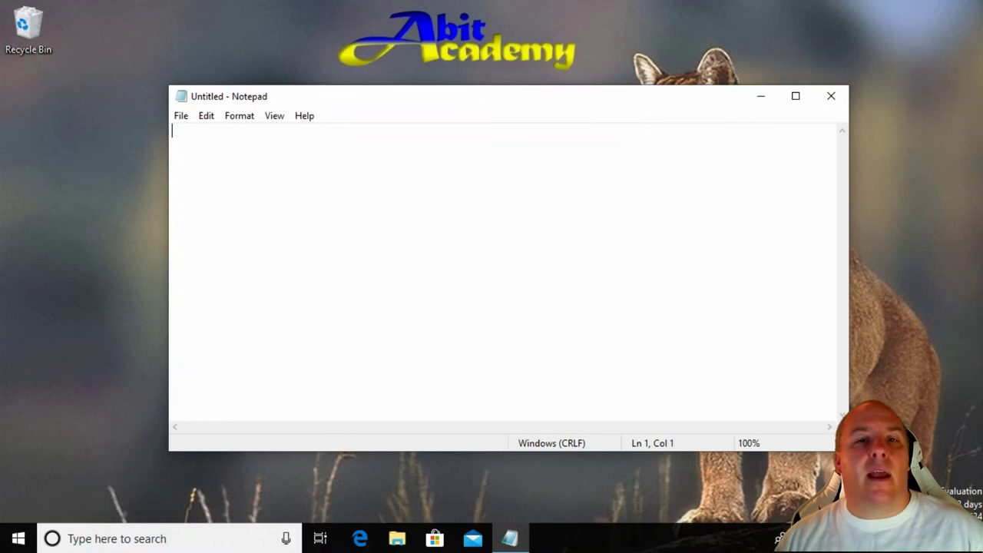
{"action": "left_click_drag", "start_coordinate": [847, 450], "coordinate": [688, 429]}
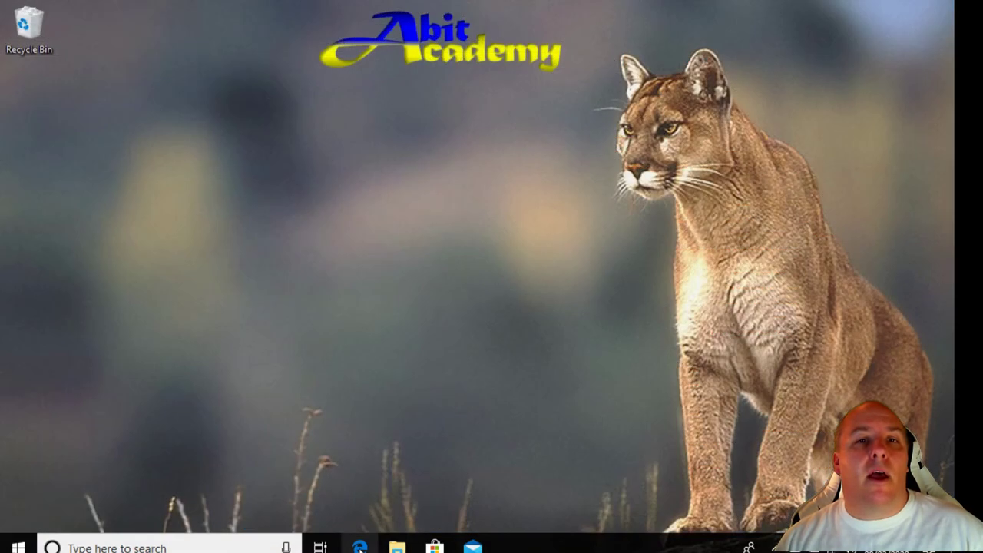
Step: Open Microsoft Edge from the taskbar, launch Word from the app list, and move Edge down-left
{"action": "left_click", "coordinate": [359, 547]}
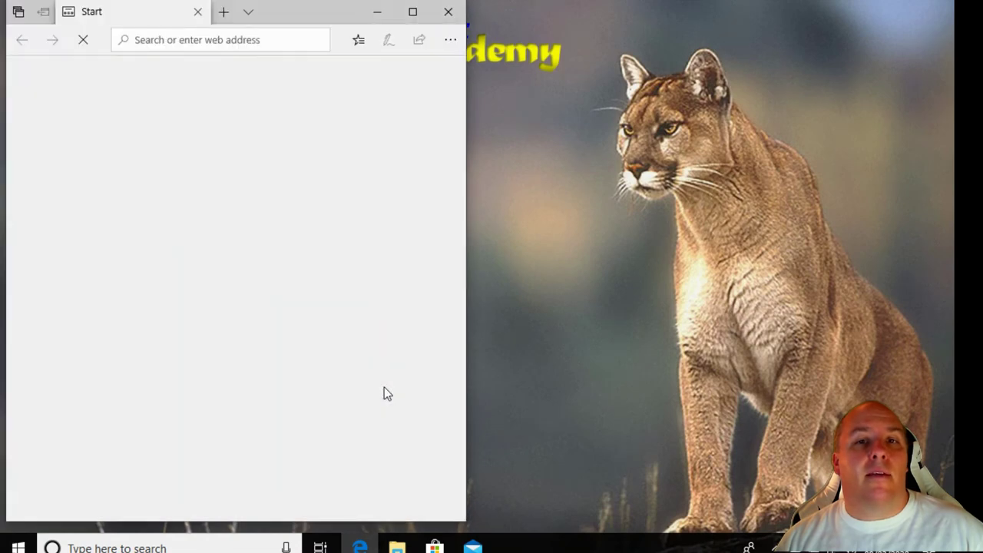
{"action": "key", "text": "super"}
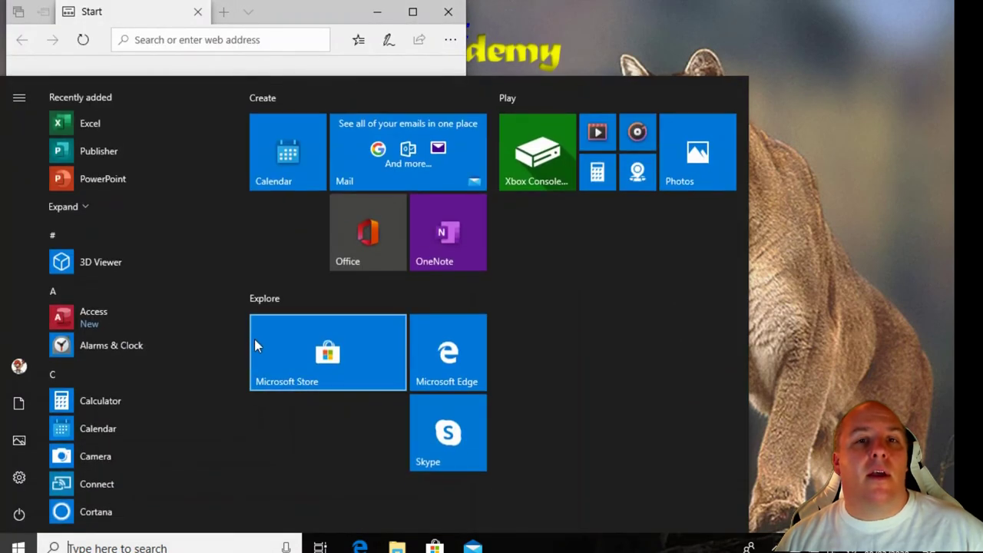
{"action": "scroll", "coordinate": [162, 384], "scroll_direction": "down", "scroll_amount": 15}
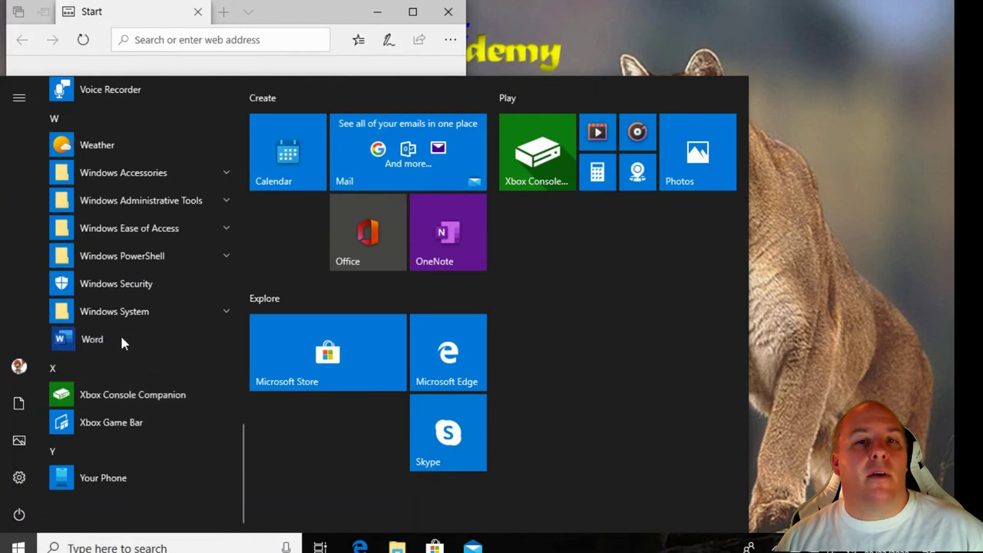
{"action": "left_click", "coordinate": [123, 340]}
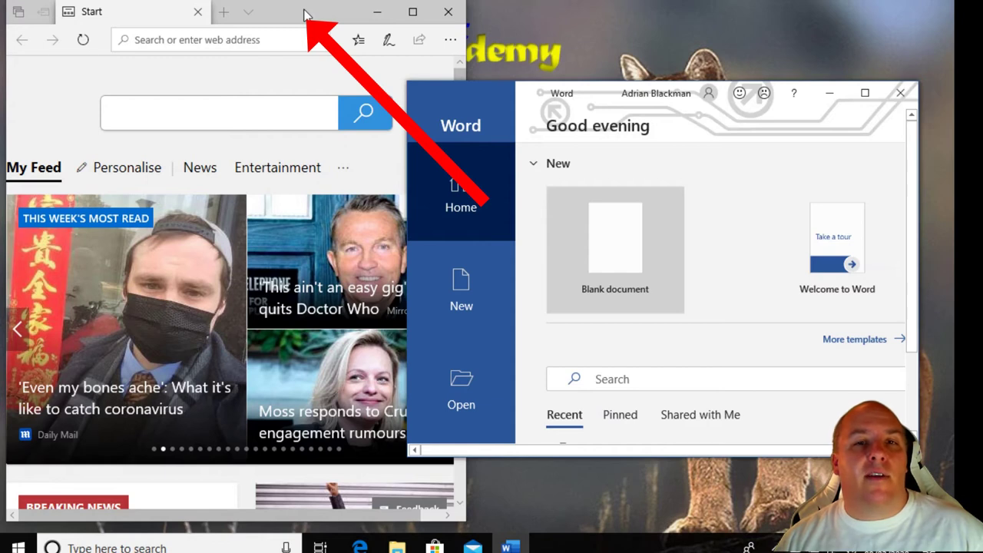
{"action": "mouse_move", "coordinate": [304, 14]}
{"action": "left_mouse_down"}
{"action": "mouse_move", "coordinate": [112, 72]}
{"action": "mouse_move", "coordinate": [1, 86]}
{"action": "left_mouse_up"}
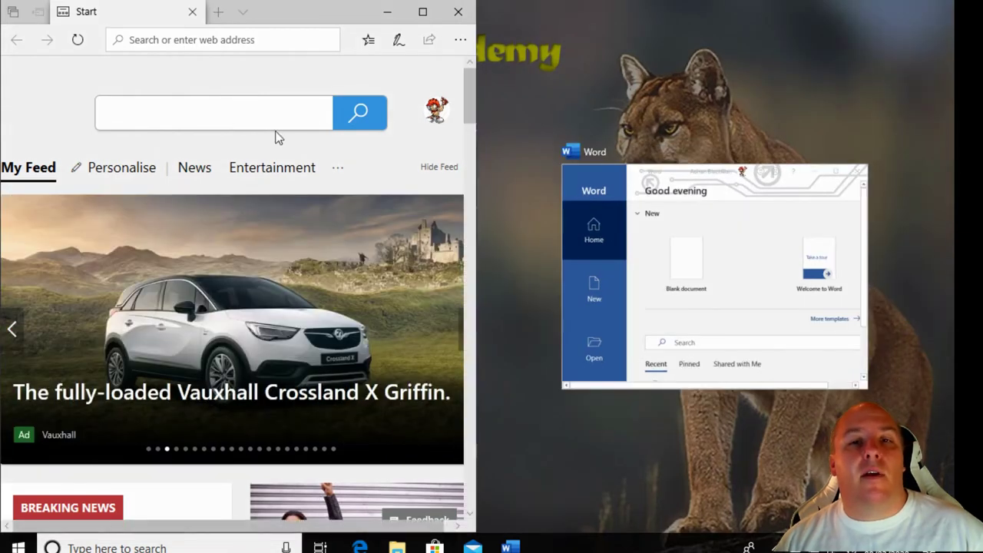
Step: Snap Word into the right half beside Edge and start a blank document
{"action": "left_click", "coordinate": [748, 210]}
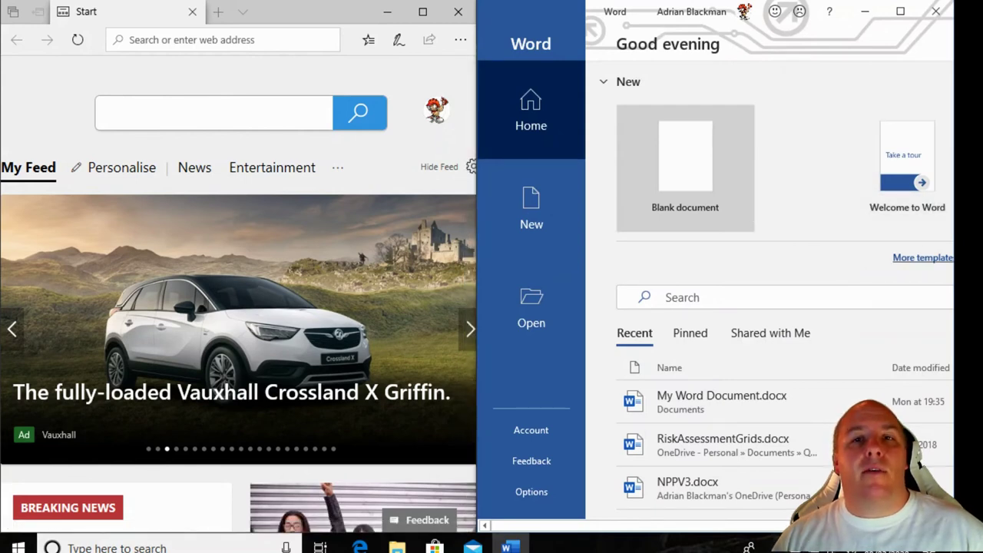
{"action": "left_click", "coordinate": [699, 201]}
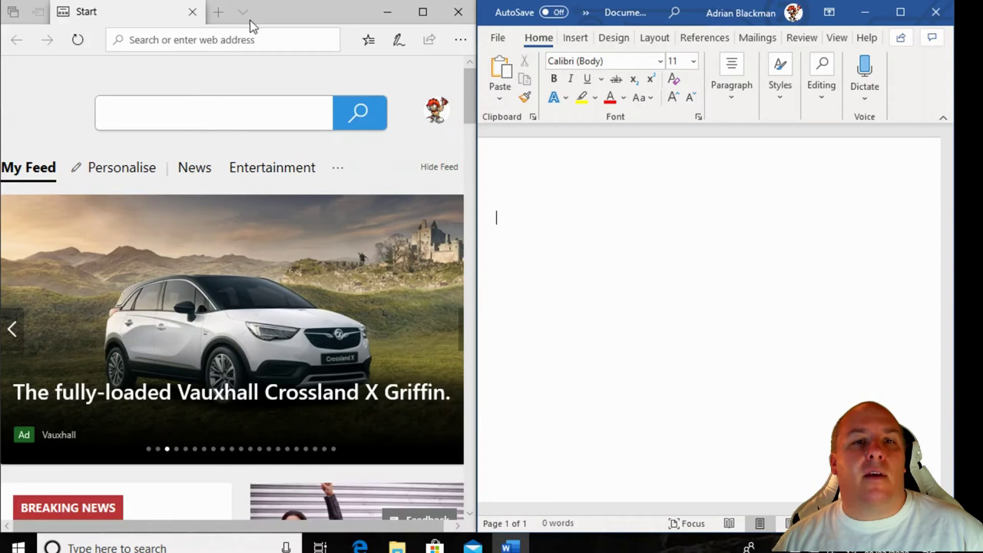
Step: Make Edge active and show the News section of its Start page feed
{"action": "left_click", "coordinate": [280, 21]}
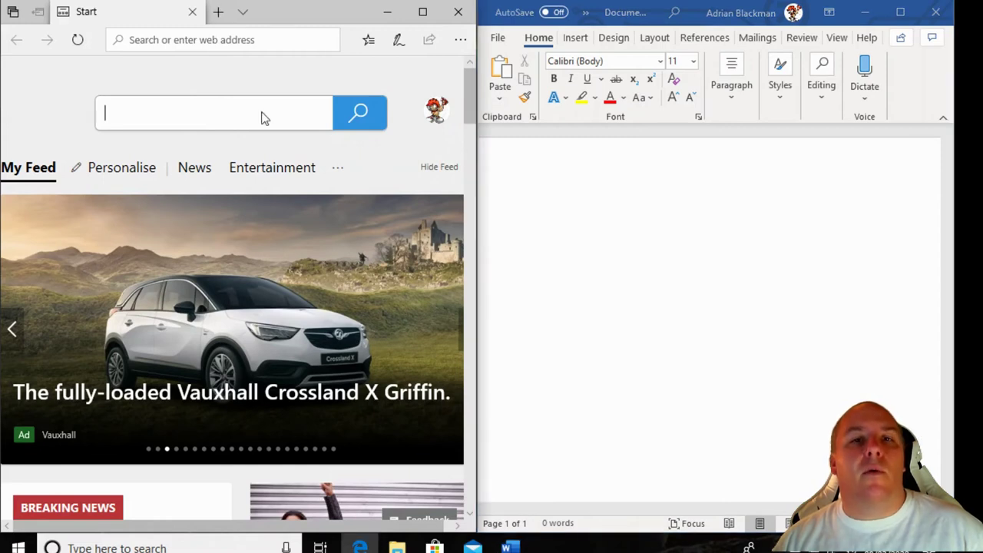
{"action": "key", "text": "alt+Tab"}
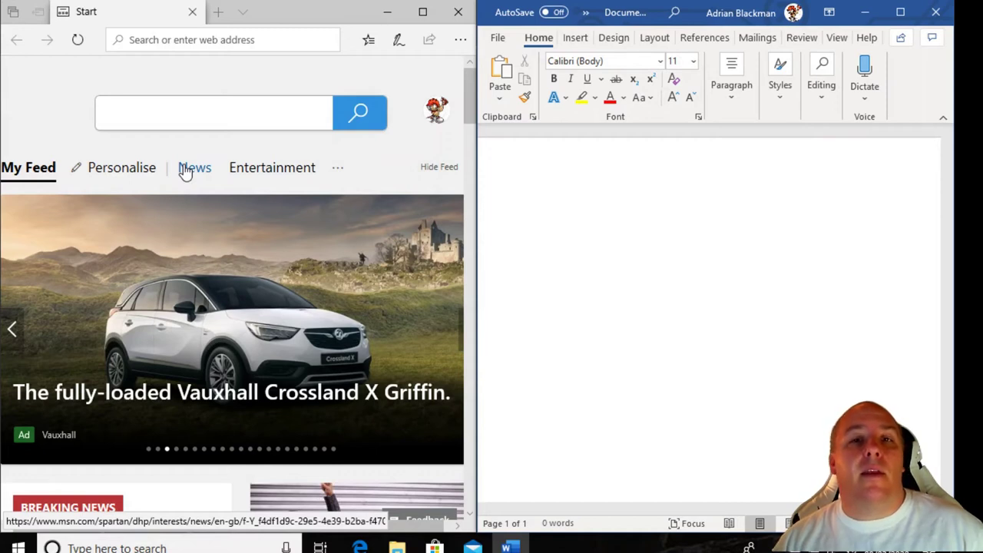
{"action": "left_click", "coordinate": [191, 174]}
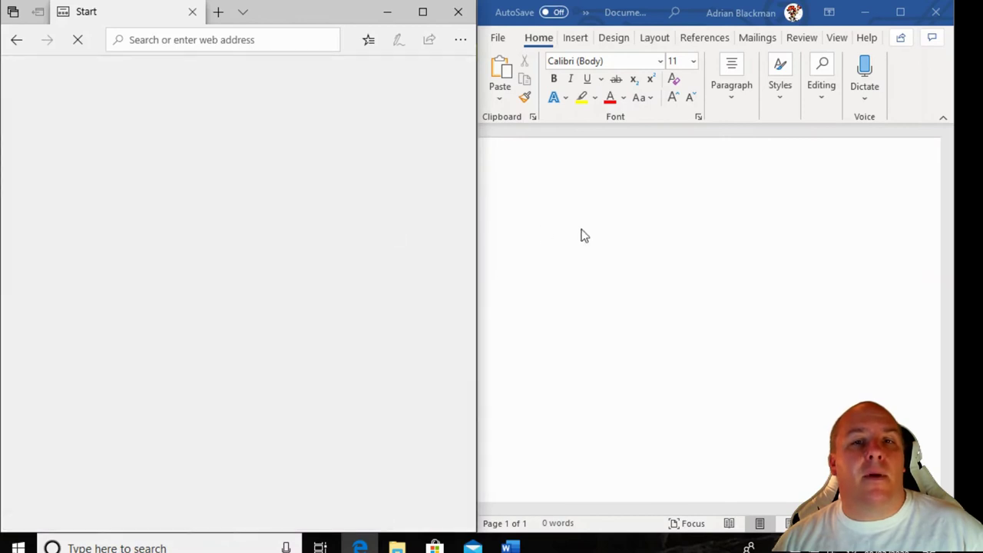
Step: Type 'smnsadjlkl' into the Word document, then show Edge's Entertainment feed section
{"action": "left_click", "coordinate": [581, 236]}
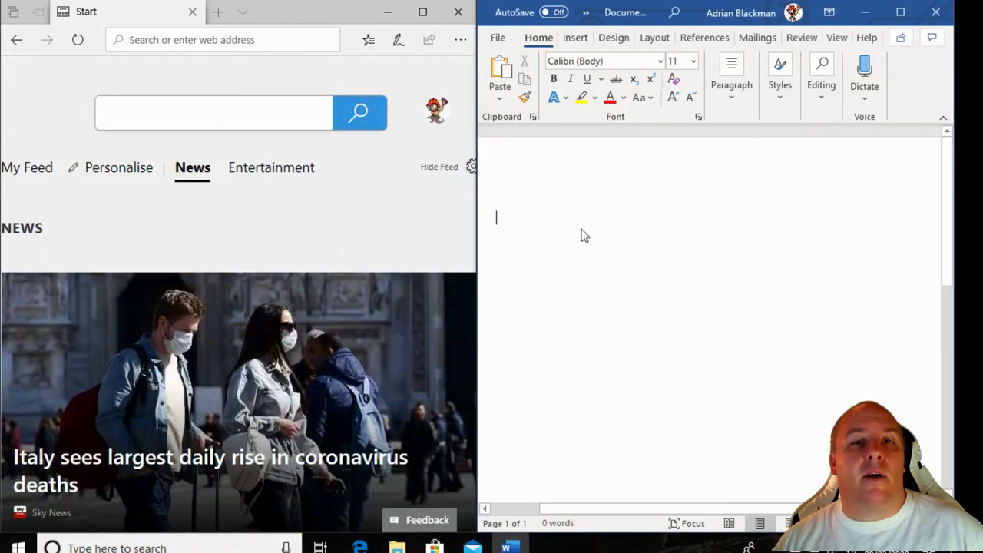
{"action": "type", "text": "smnsadjlkl"}
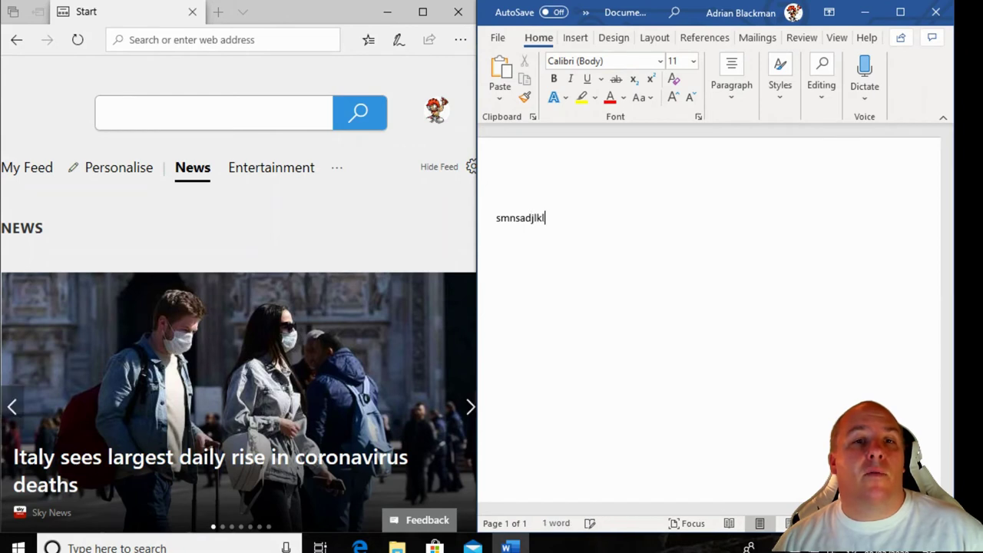
{"action": "left_click", "coordinate": [249, 176]}
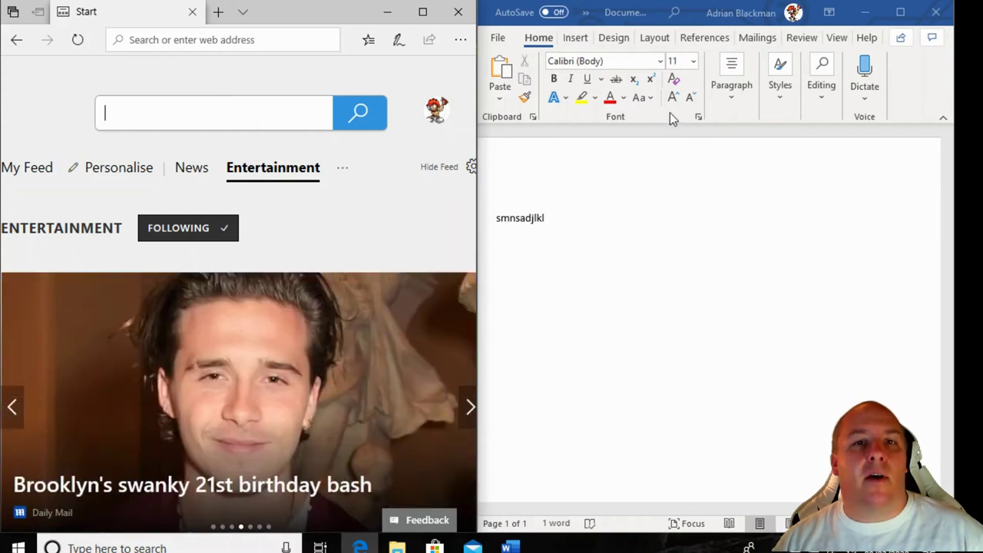
Step: Unsnap Word into a smaller floating window near the middle of the desktop
{"action": "left_click", "coordinate": [697, 17]}
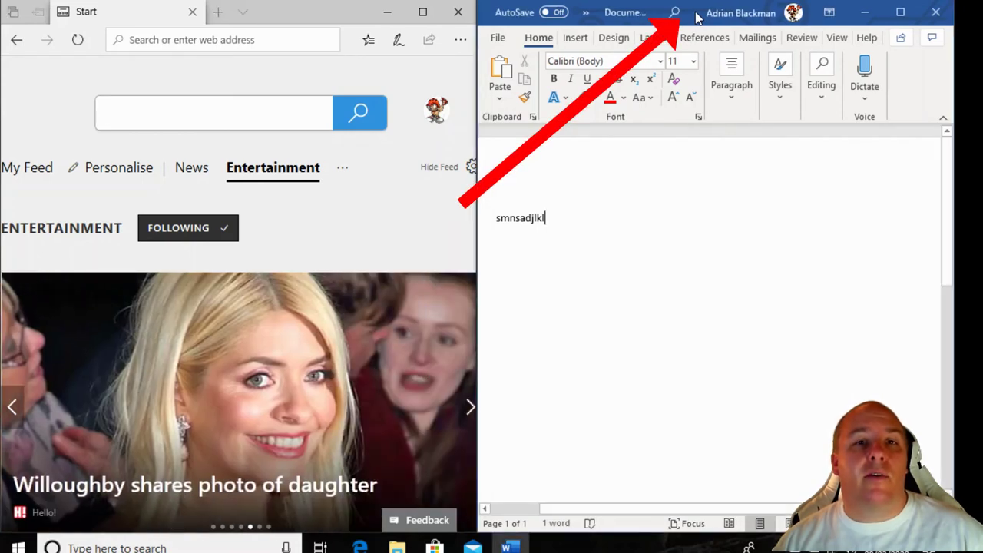
{"action": "left_click_drag", "start_coordinate": [697, 16], "coordinate": [486, 132]}
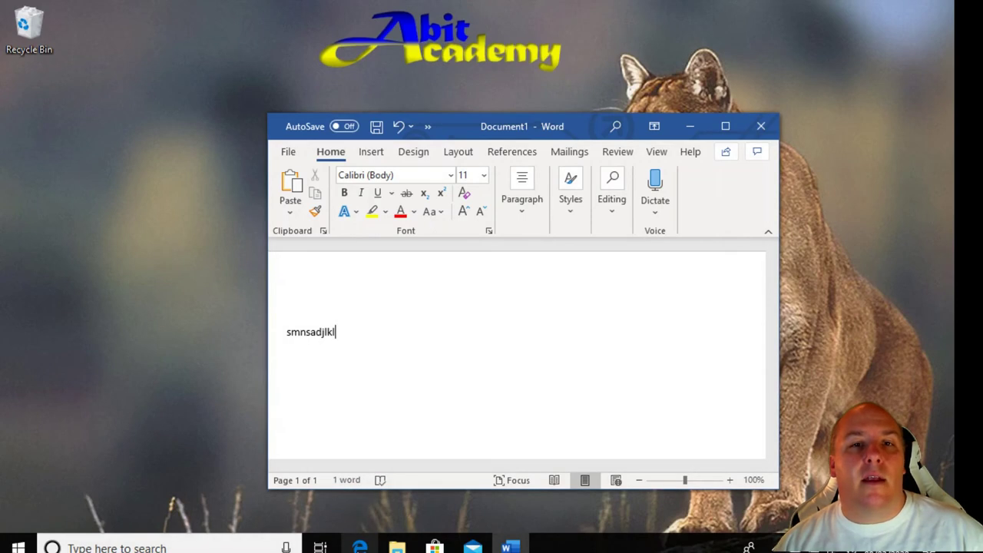
Step: Bring Edge and Word back on screen, then hide all windows with Win+D
{"action": "left_click", "coordinate": [359, 547]}
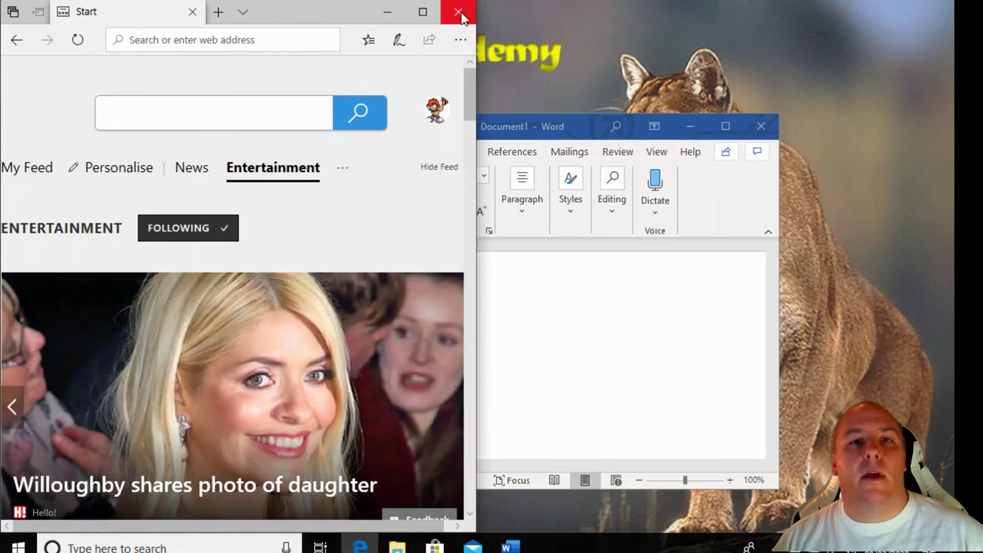
{"action": "left_click", "coordinate": [527, 127]}
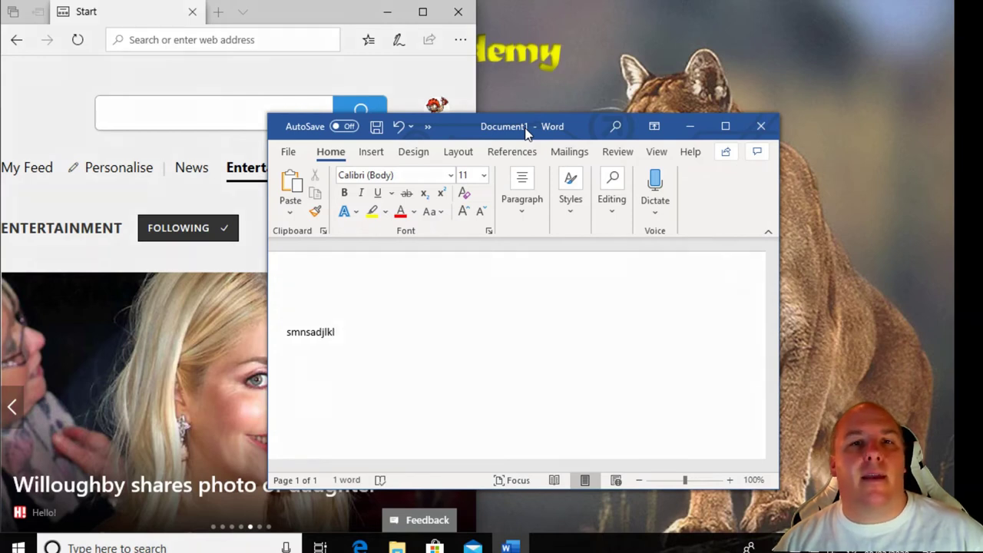
{"action": "key", "text": "super+d"}
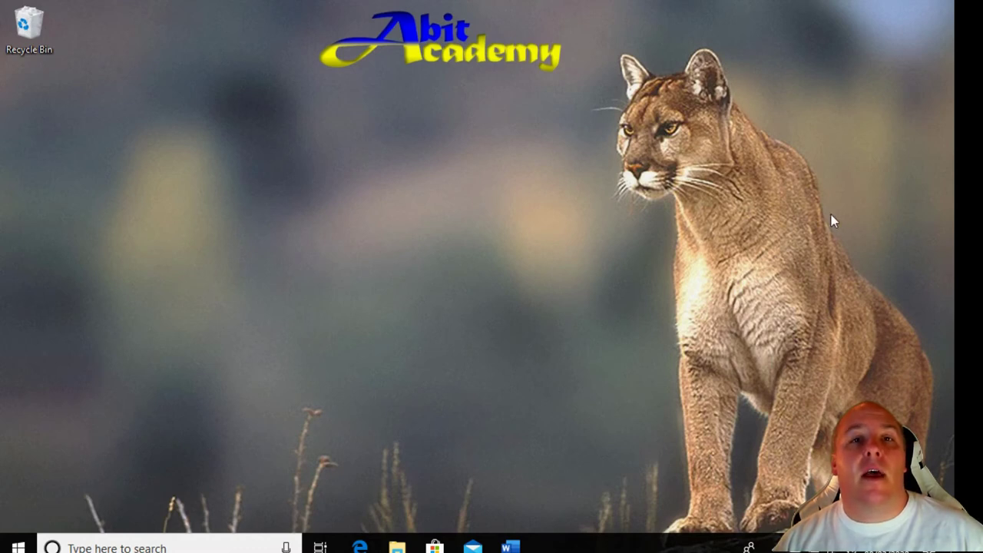
Step: Select the Recycle Bin icon on the desktop and press the Windows key
{"action": "left_click", "coordinate": [669, 138]}
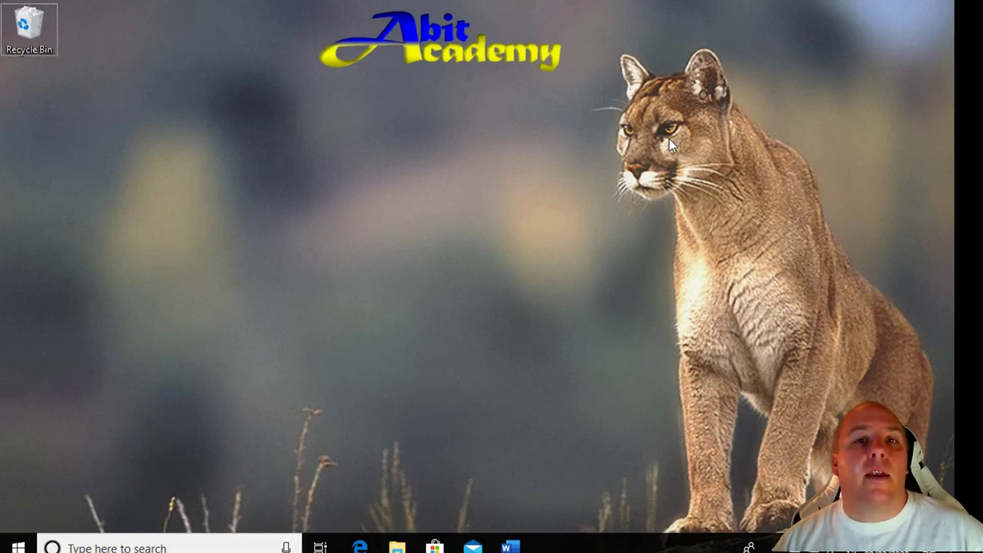
{"action": "key", "text": "super"}
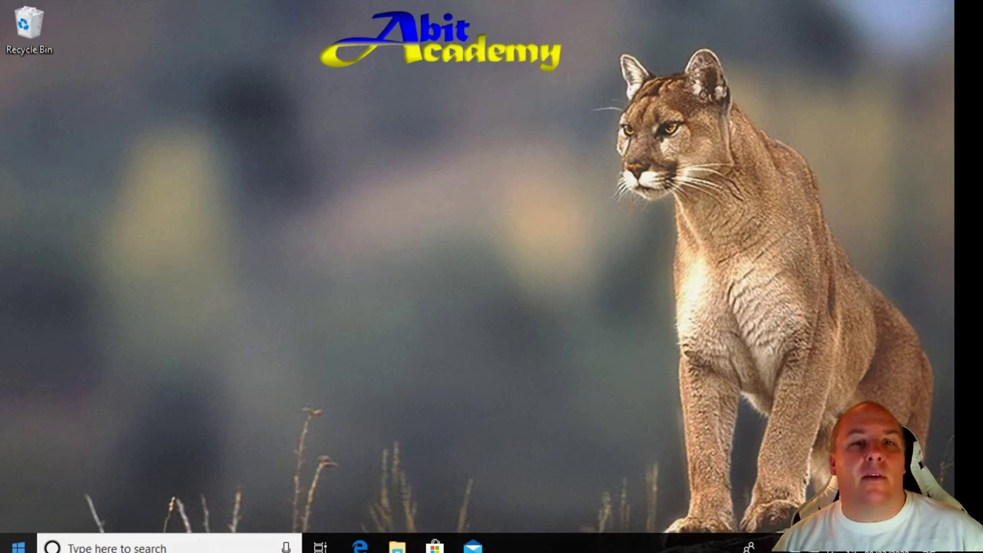
Step: Launch Notepad from Windows Accessories, using the Start menu letter index to reach W
{"action": "left_click", "coordinate": [18, 545]}
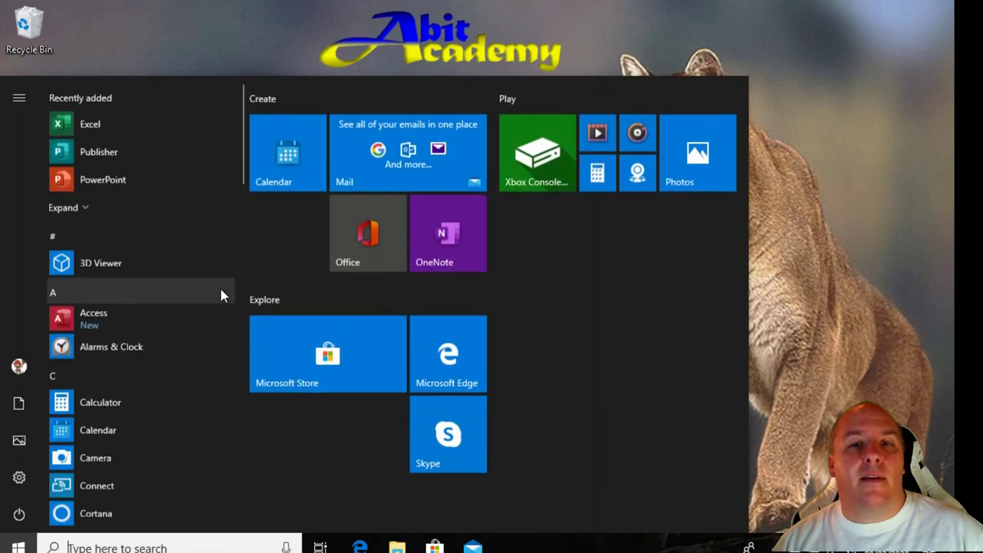
{"action": "left_click", "coordinate": [152, 375]}
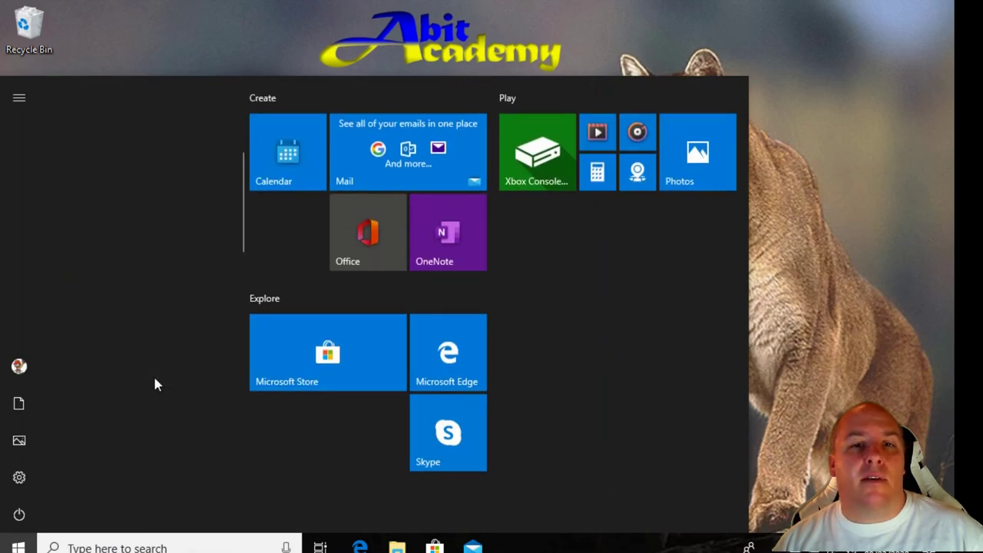
{"action": "left_click", "coordinate": [155, 384]}
{"action": "scroll", "coordinate": [154, 383], "scroll_direction": "up", "scroll_amount": 10}
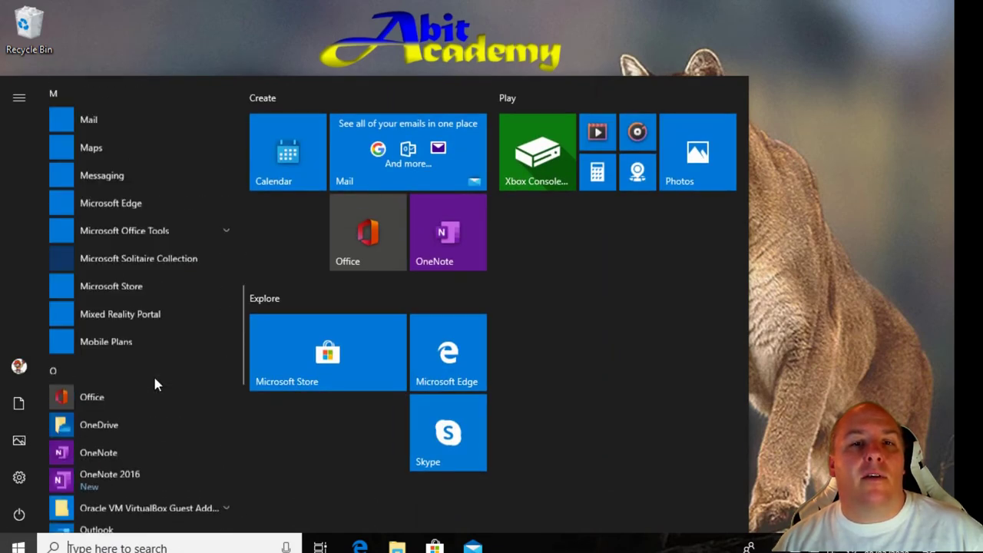
{"action": "left_click", "coordinate": [155, 382]}
{"action": "left_click", "coordinate": [154, 382]}
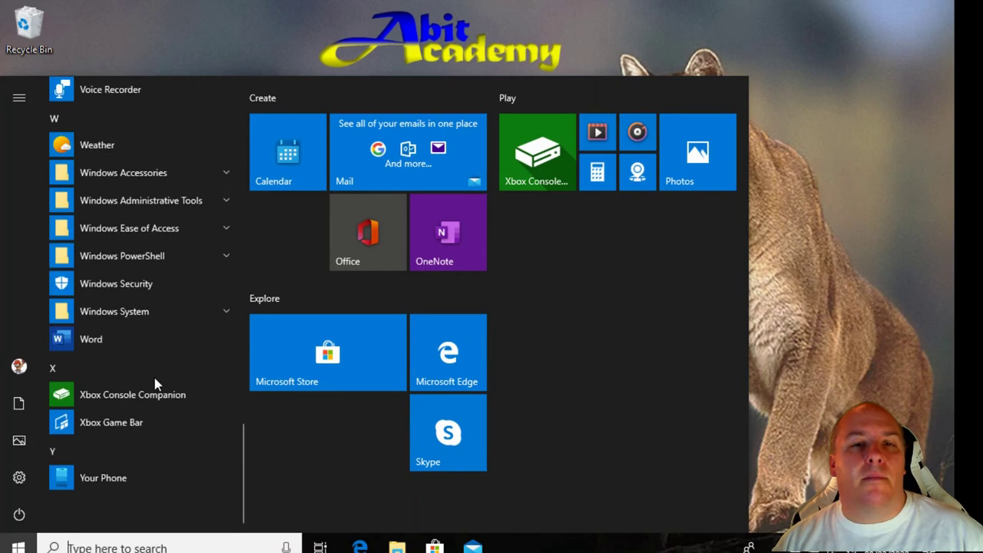
{"action": "left_click", "coordinate": [156, 176]}
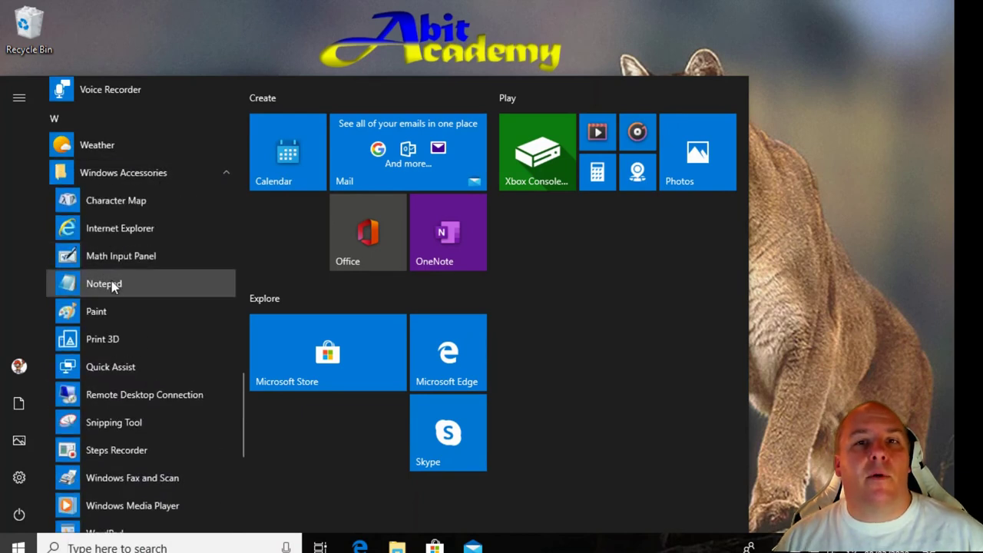
{"action": "left_click", "coordinate": [726, 237]}
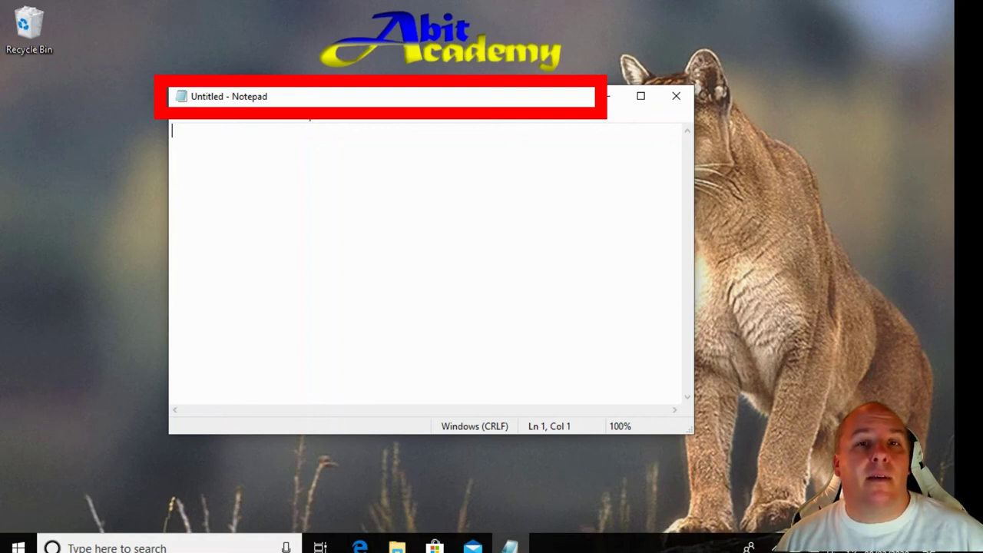
Step: Type 'A quick brown fox is used here' and browse Notepad's menus up to Help without choosing anything
{"action": "type", "text": "A quick"}
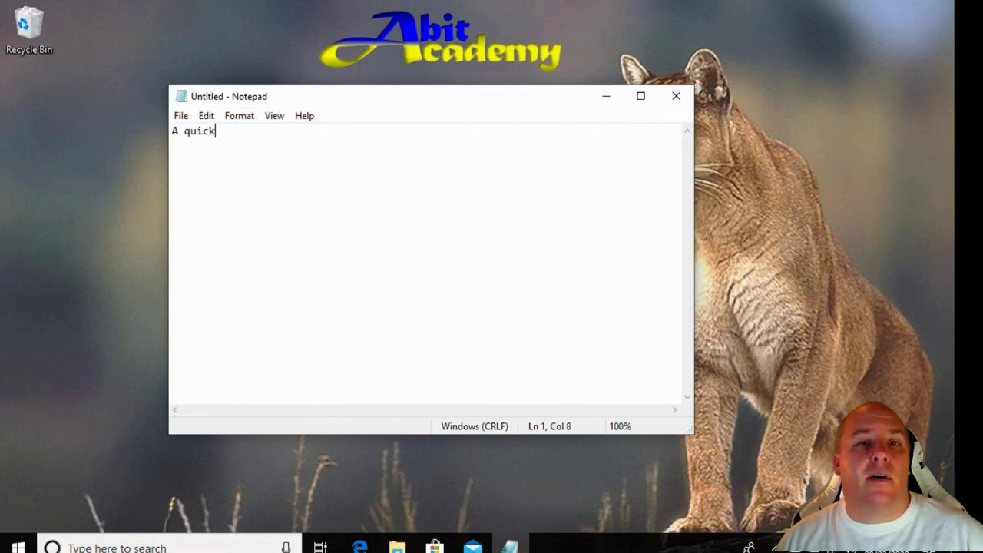
{"action": "type", "text": " brow"}
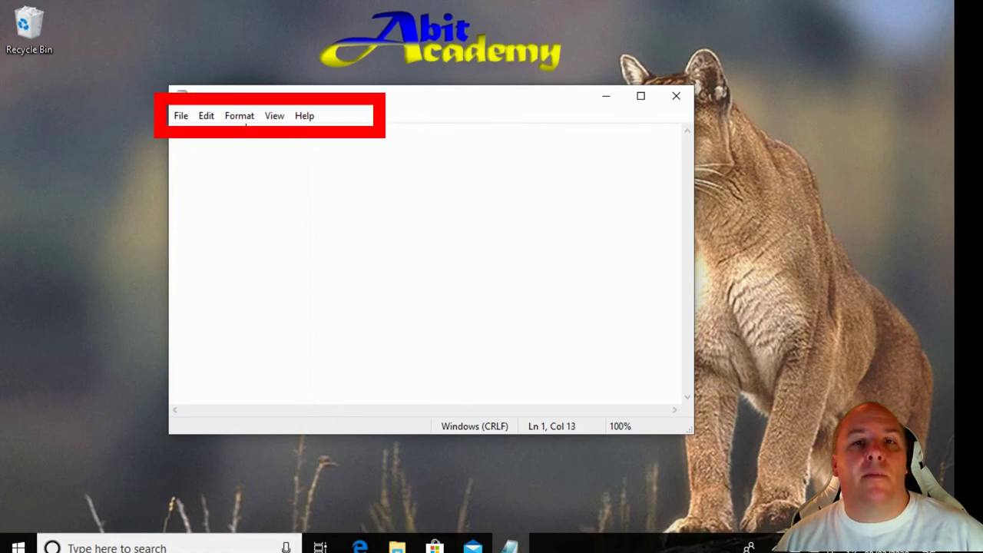
{"action": "type", "text": "n fox is used here"}
{"action": "left_click", "coordinate": [181, 115]}
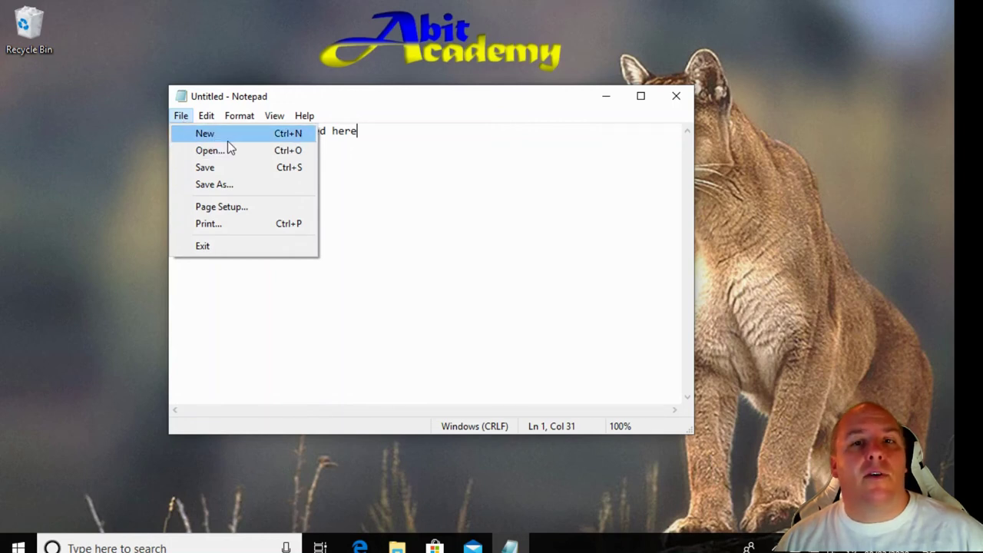
{"action": "mouse_move", "coordinate": [210, 115]}
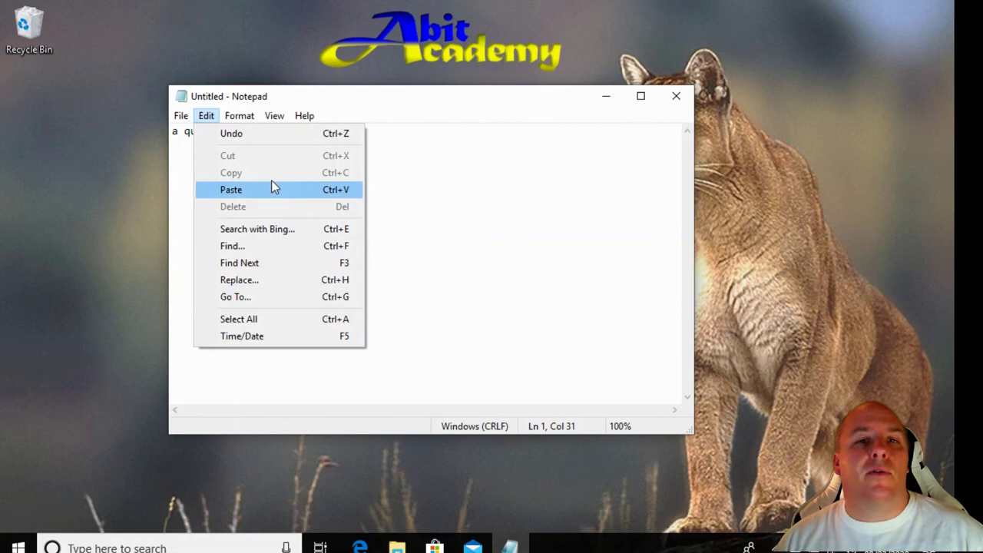
{"action": "key", "text": "Escape"}
{"action": "left_click", "coordinate": [240, 116]}
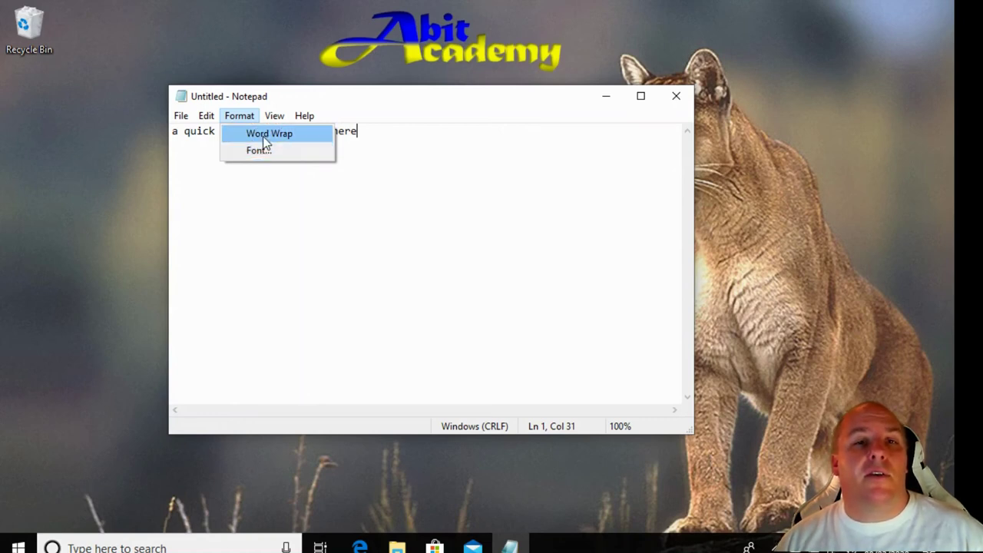
{"action": "mouse_move", "coordinate": [275, 117]}
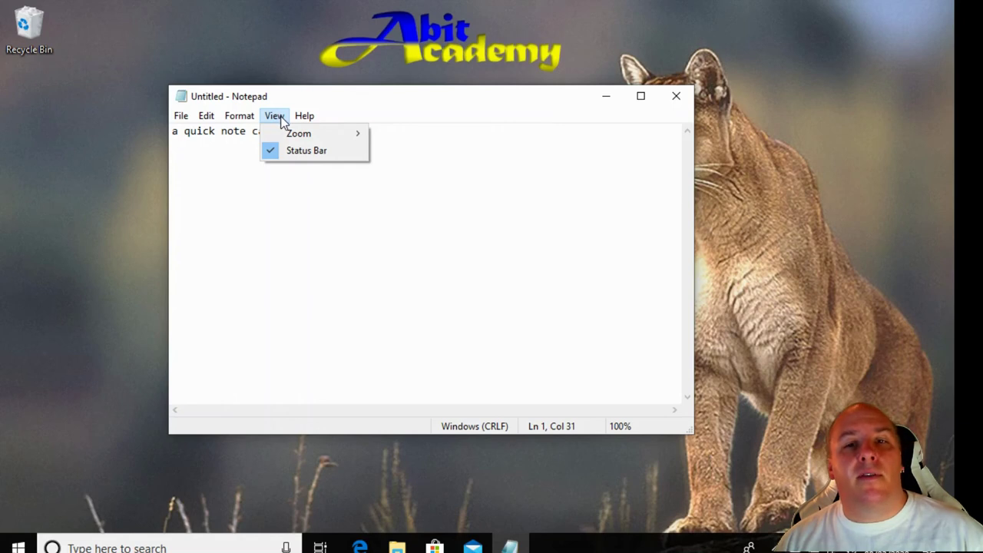
{"action": "mouse_move", "coordinate": [305, 117]}
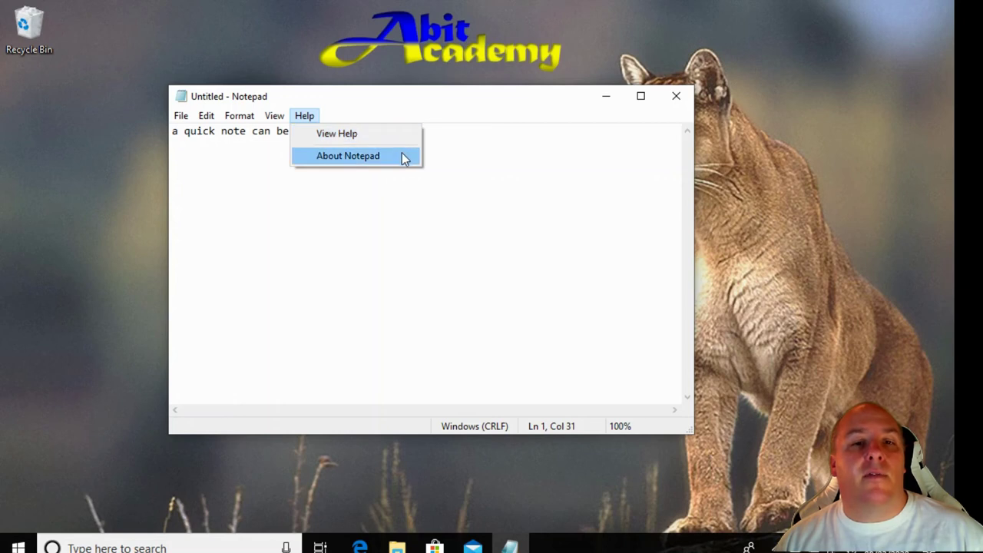
{"action": "left_click", "coordinate": [423, 198]}
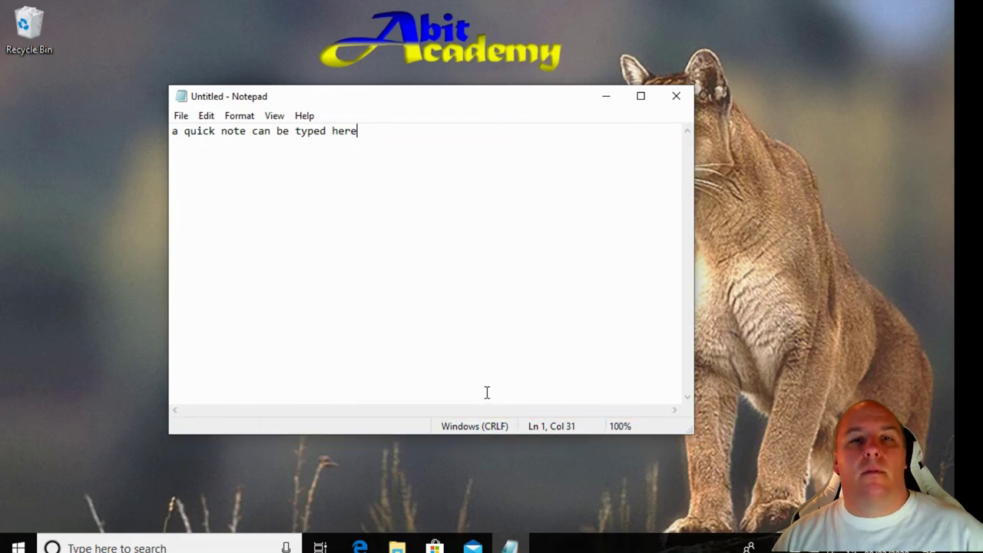
Step: Close Notepad with Don't Save and launch Calculator from the Start menu
{"action": "left_click", "coordinate": [676, 96]}
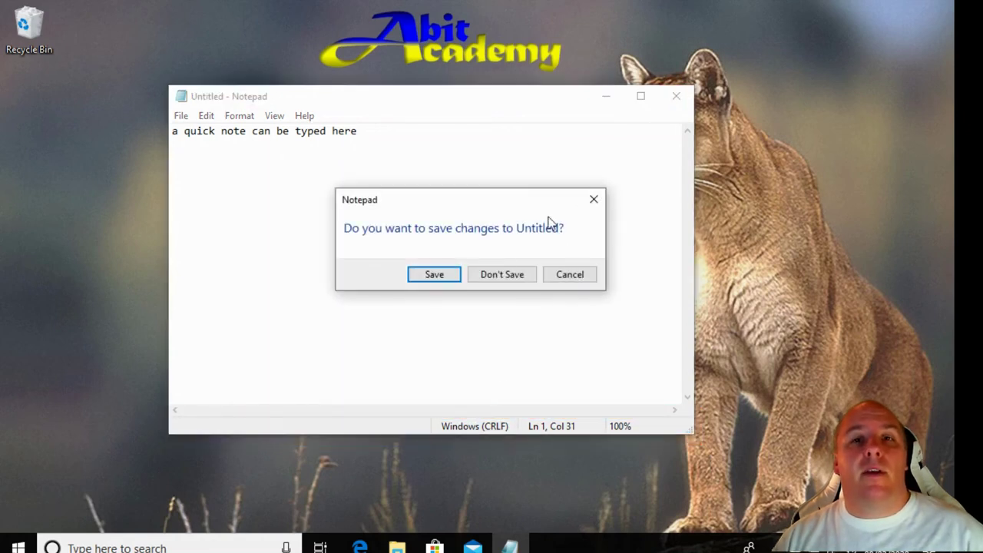
{"action": "left_click", "coordinate": [491, 274]}
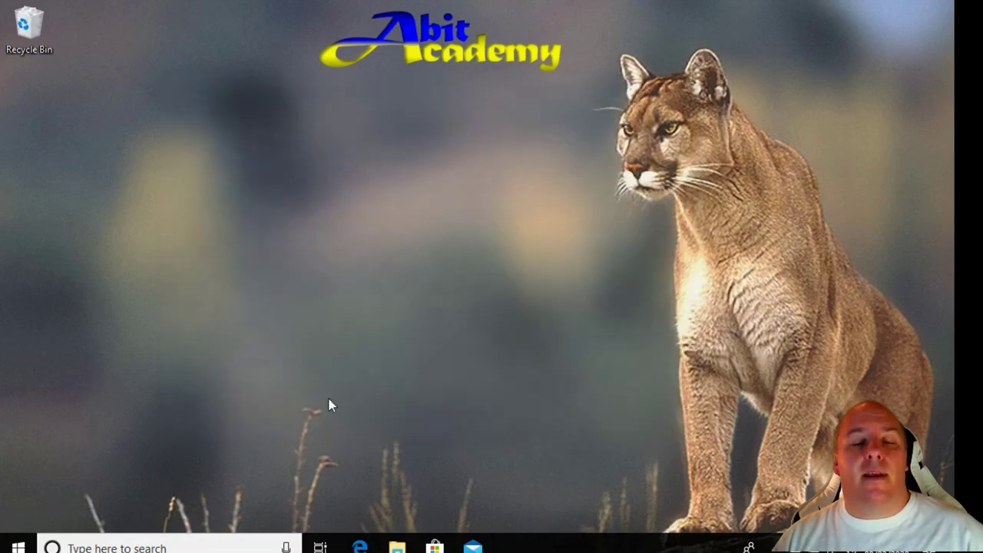
{"action": "left_click", "coordinate": [19, 545]}
{"action": "left_click", "coordinate": [112, 396]}
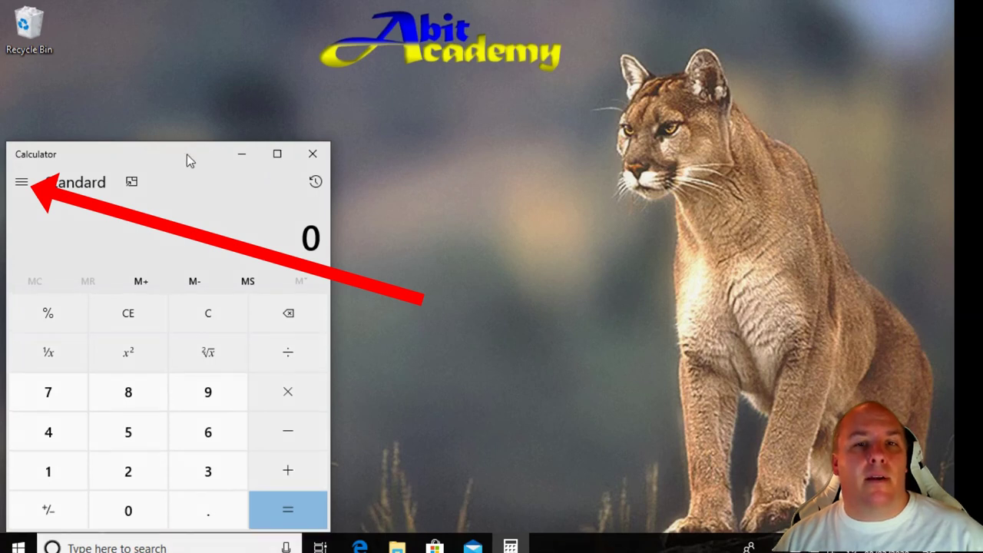
Step: Review the Calculator mode list, enter 512 on the keypad, then close Calculator
{"action": "left_click", "coordinate": [21, 190]}
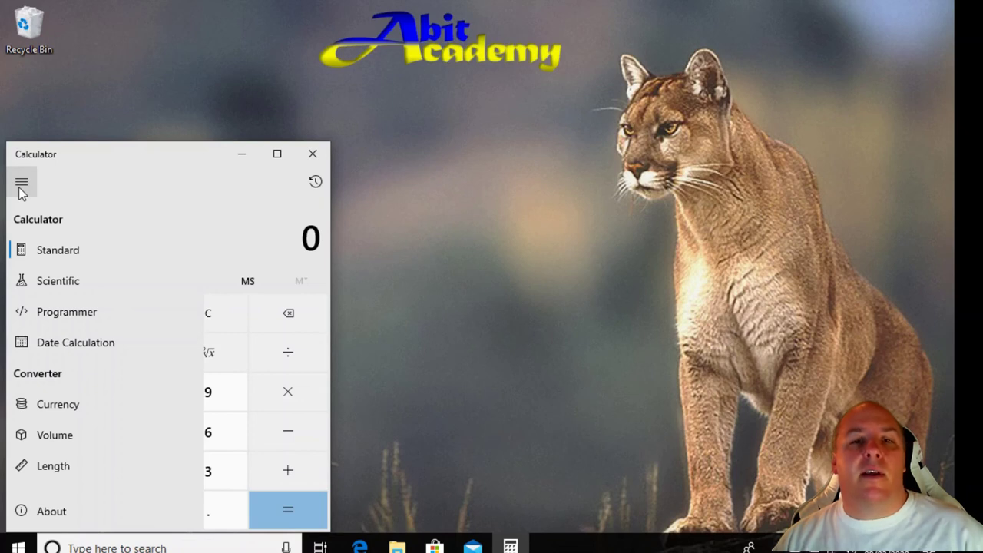
{"action": "left_click", "coordinate": [22, 184]}
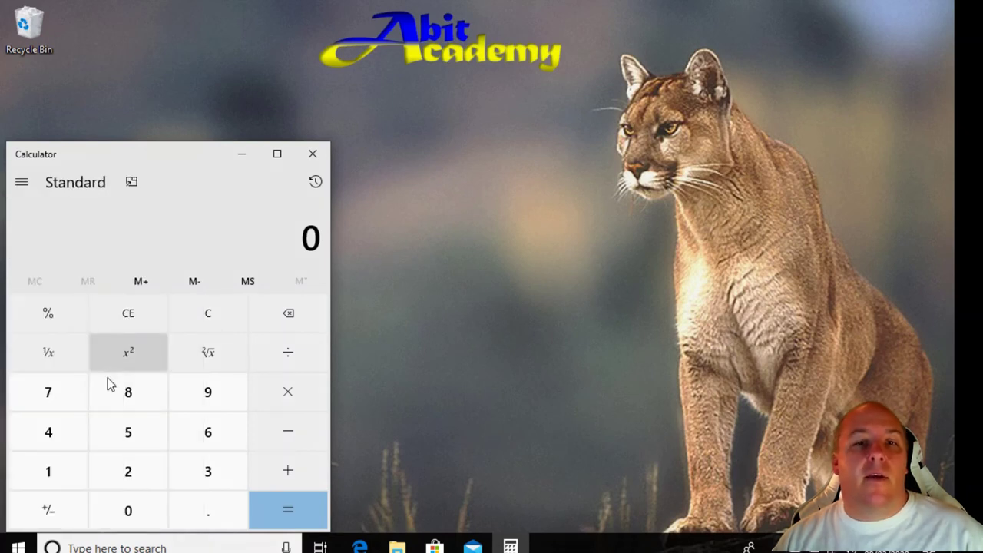
{"action": "left_click", "coordinate": [118, 422]}
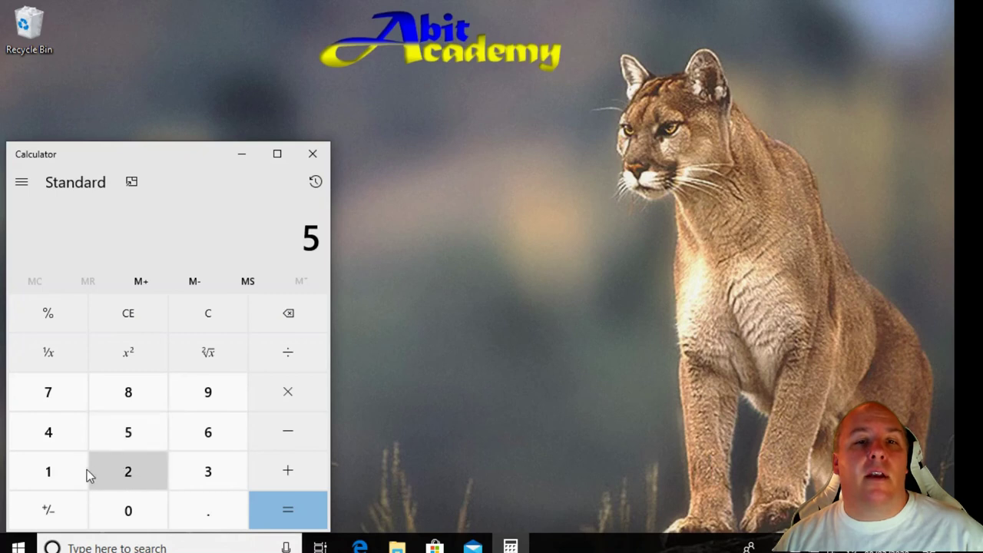
{"action": "left_click", "coordinate": [68, 479]}
{"action": "left_click", "coordinate": [114, 476]}
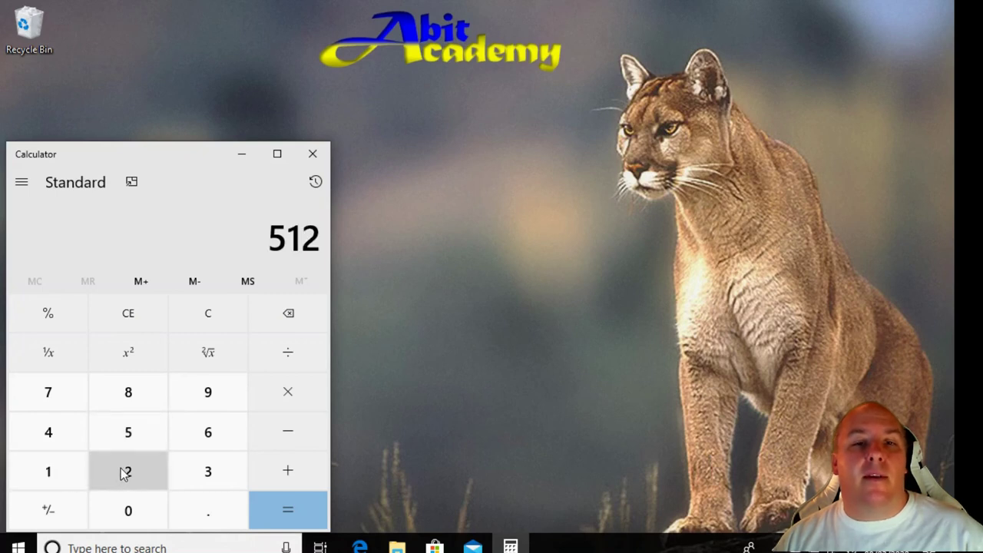
{"action": "left_click", "coordinate": [312, 153]}
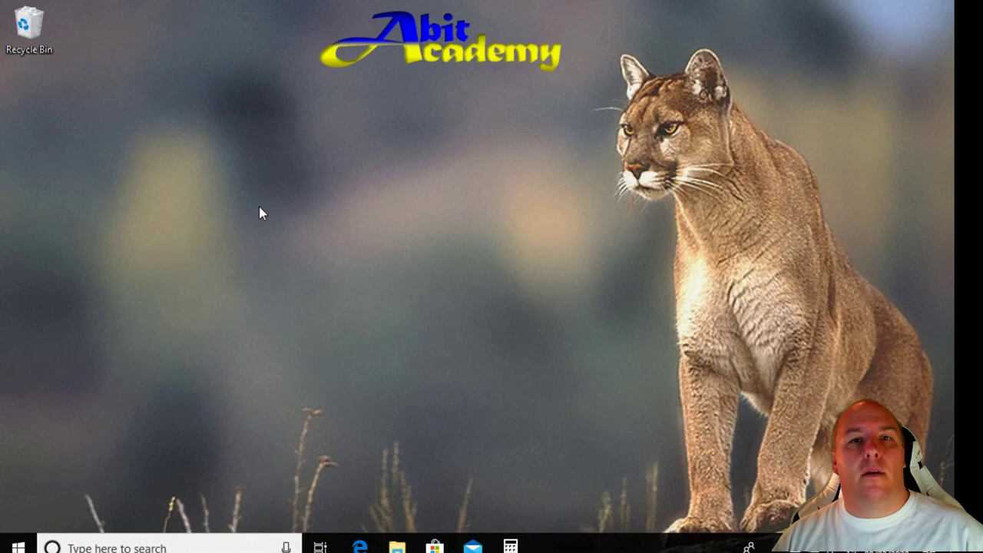
Step: Launch Windows Media Player from the Windows Accessories group in the Start menu
{"action": "left_click", "coordinate": [19, 545]}
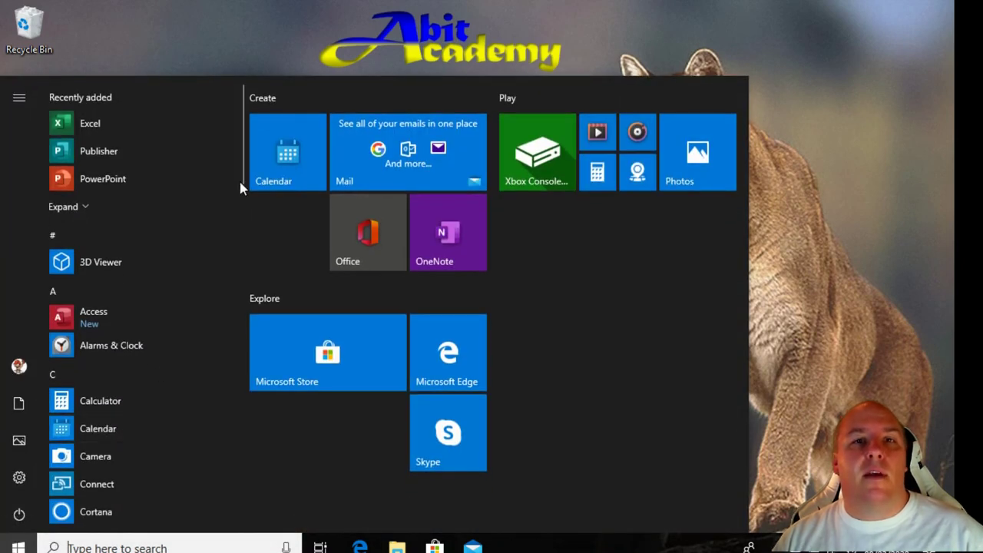
{"action": "left_click_drag", "start_coordinate": [243, 236], "coordinate": [241, 438]}
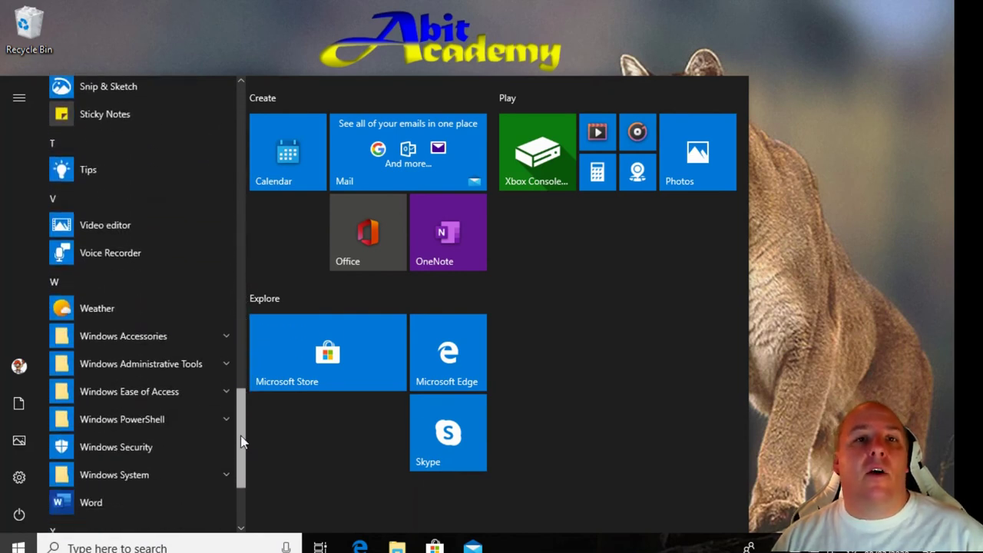
{"action": "left_click", "coordinate": [199, 334]}
{"action": "left_click_drag", "start_coordinate": [241, 377], "coordinate": [243, 438]}
{"action": "scroll", "coordinate": [241, 439], "scroll_direction": "down", "scroll_amount": 2}
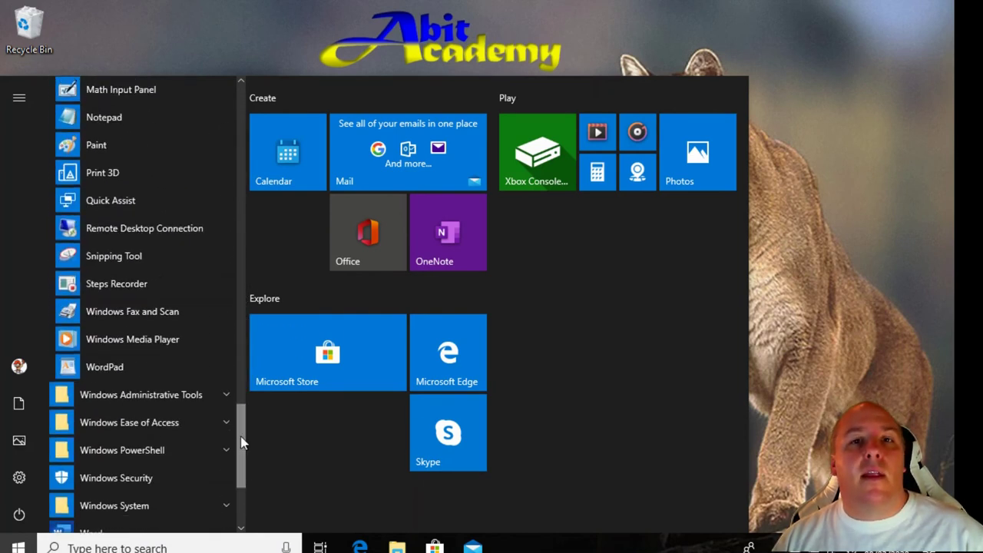
{"action": "left_click", "coordinate": [172, 340]}
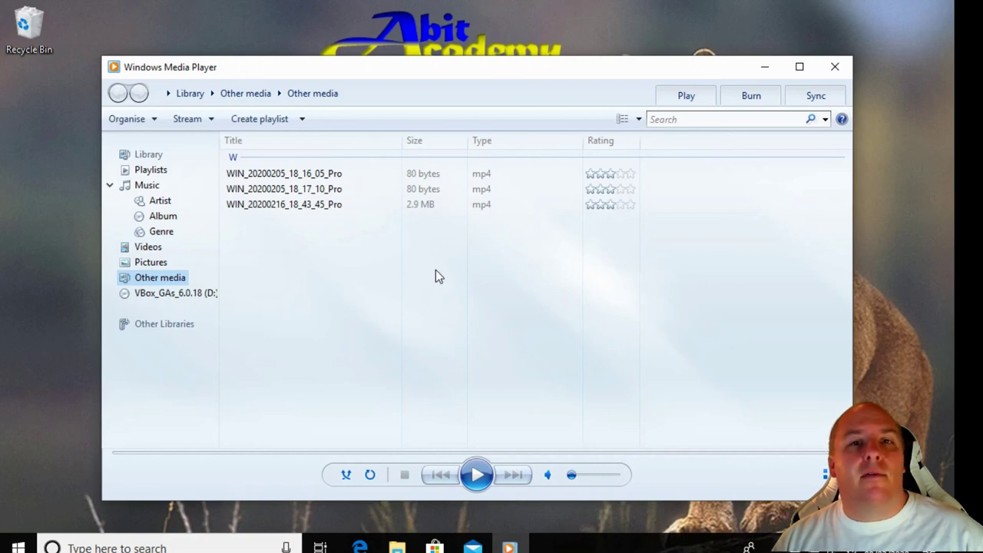
{"action": "left_click", "coordinate": [149, 189]}
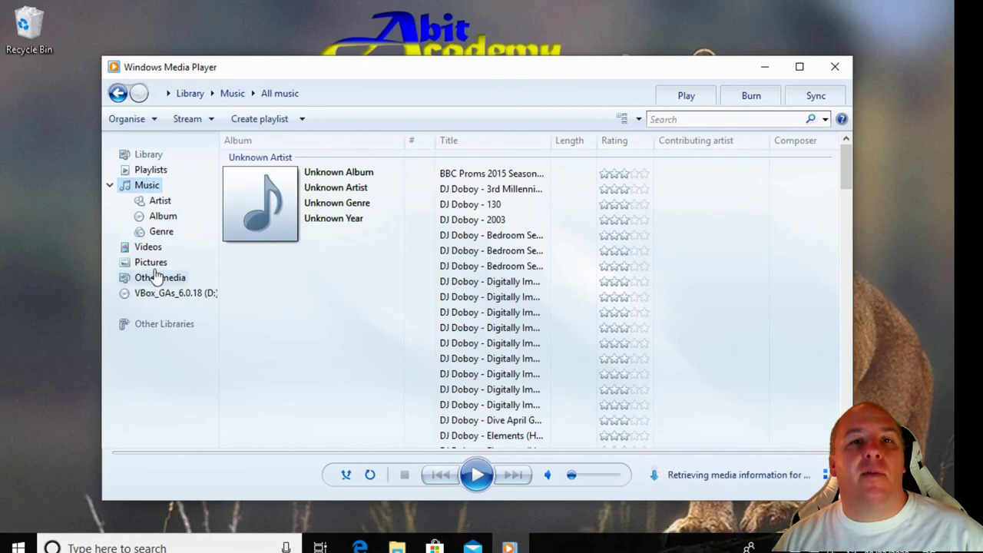
{"action": "left_click", "coordinate": [150, 250]}
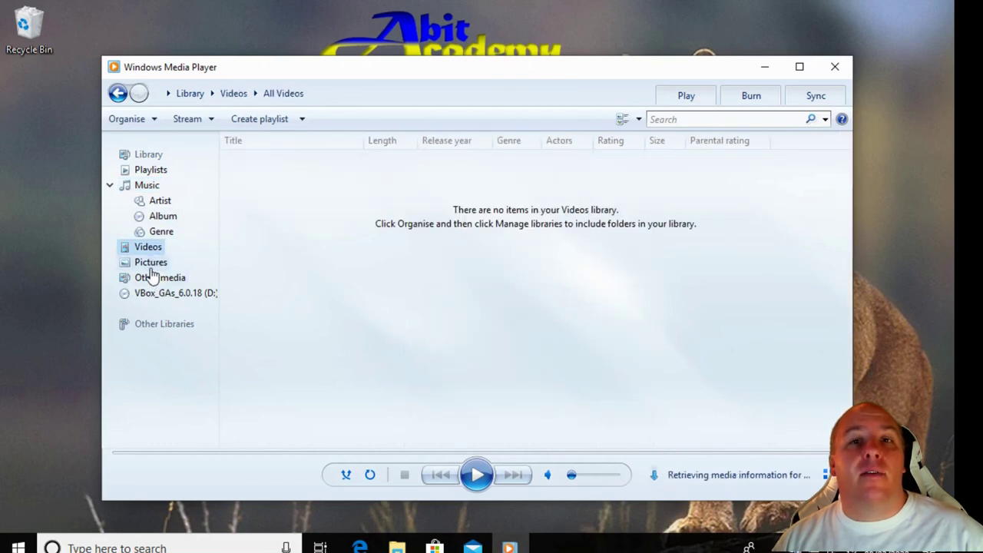
{"action": "left_click", "coordinate": [154, 263]}
{"action": "left_click", "coordinate": [162, 279]}
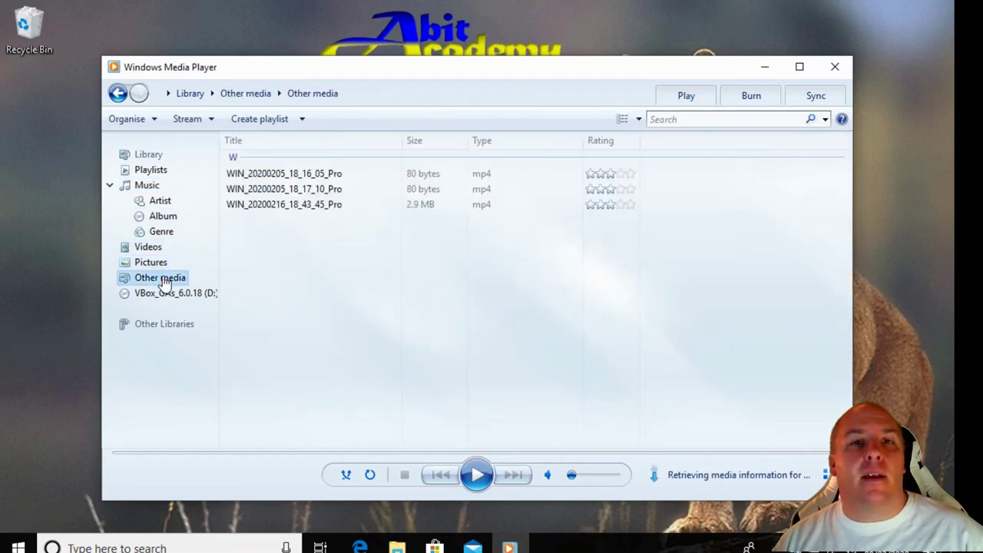
Step: Play WIN_20200216_18_43_45_Pro from Other media, then close Windows Media Player
{"action": "double_click", "coordinate": [322, 204]}
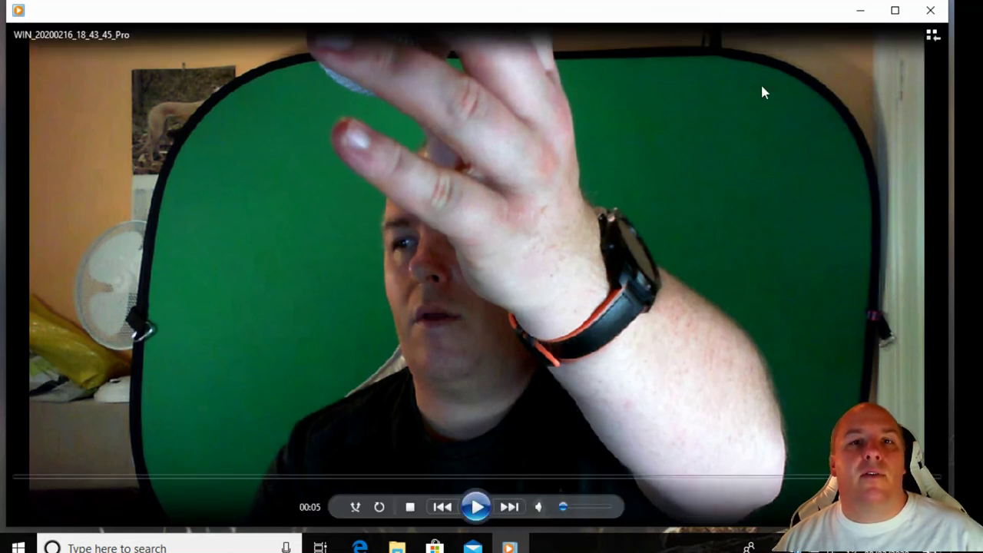
{"action": "left_click", "coordinate": [930, 10]}
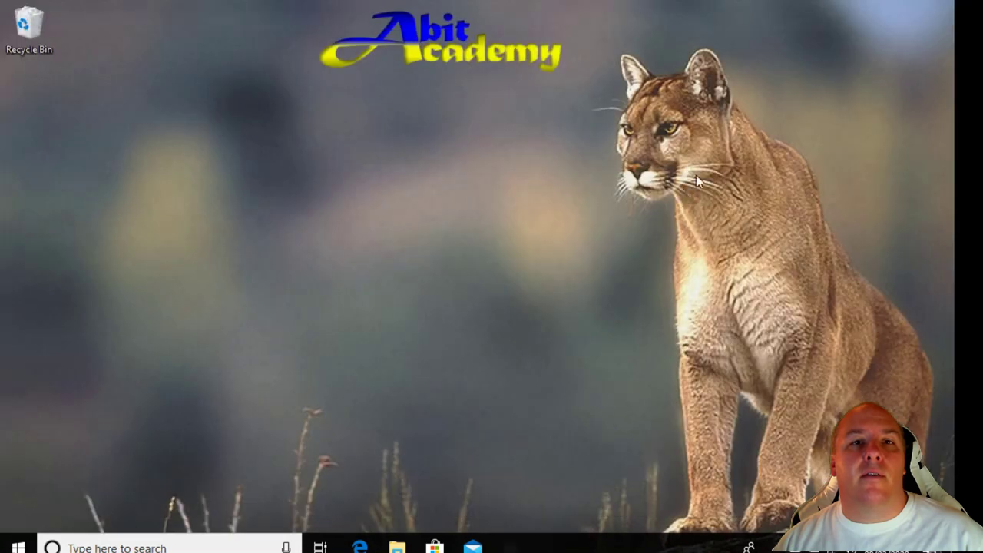
Step: Open Microsoft Store maximised, visit Entertainment, return Home, and expand the Top free apps row
{"action": "left_click", "coordinate": [435, 546]}
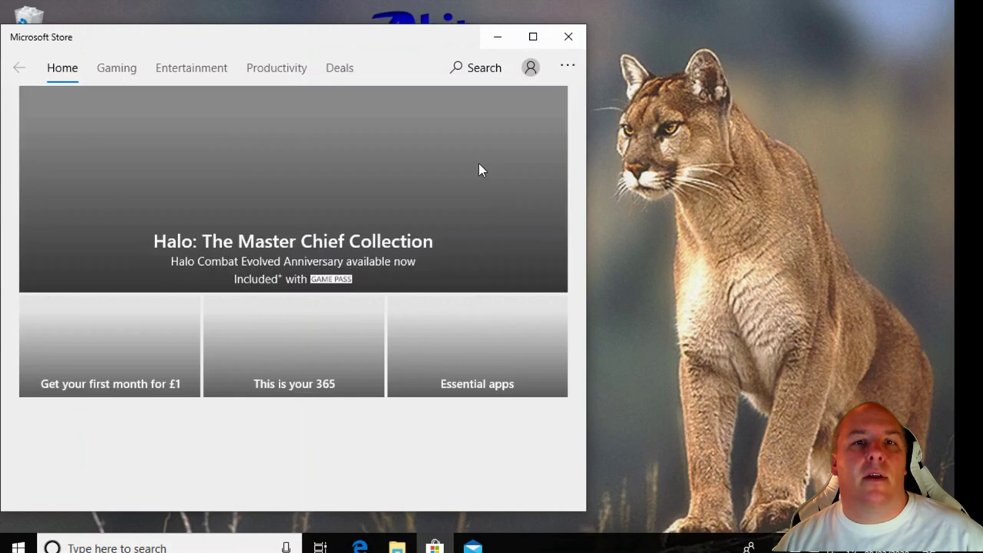
{"action": "left_click", "coordinate": [532, 36]}
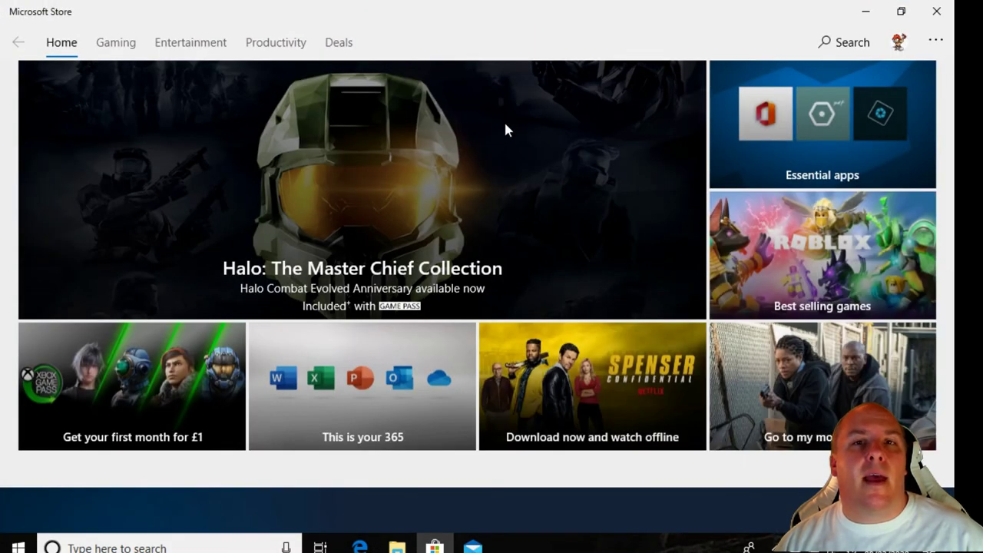
{"action": "left_click", "coordinate": [182, 47]}
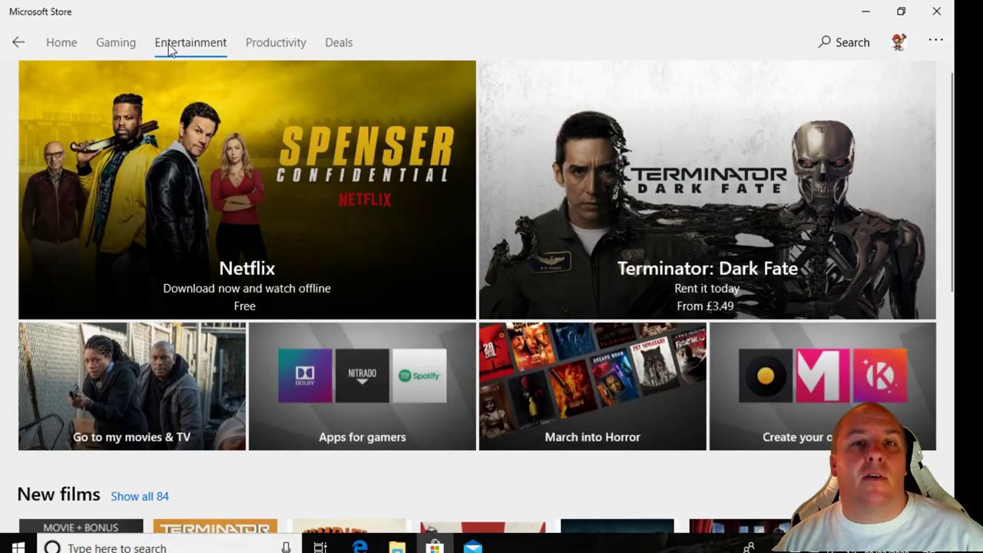
{"action": "left_click", "coordinate": [71, 44]}
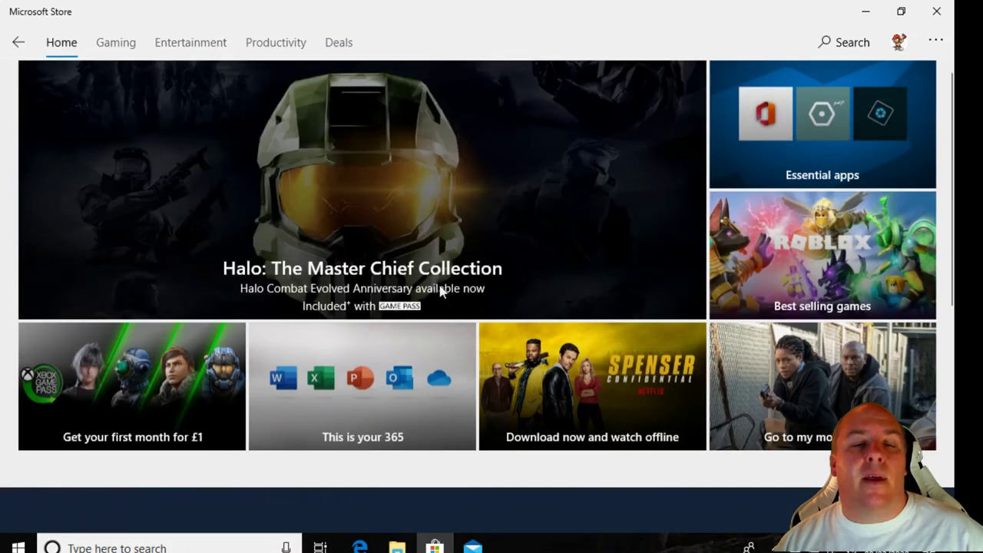
{"action": "scroll", "coordinate": [559, 324], "scroll_direction": "down", "scroll_amount": 5}
{"action": "scroll", "coordinate": [559, 325], "scroll_direction": "down", "scroll_amount": 8}
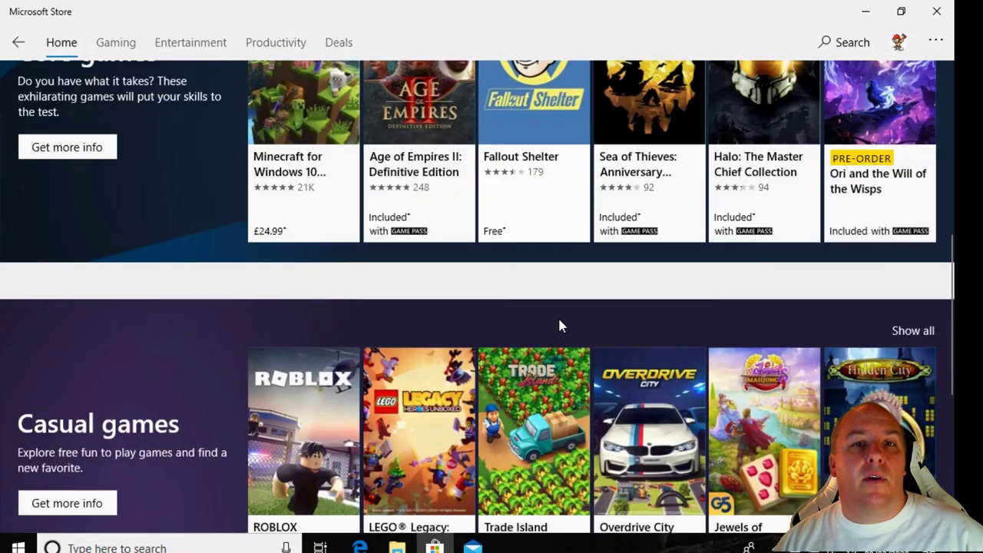
{"action": "scroll", "coordinate": [559, 325], "scroll_direction": "up", "scroll_amount": 1}
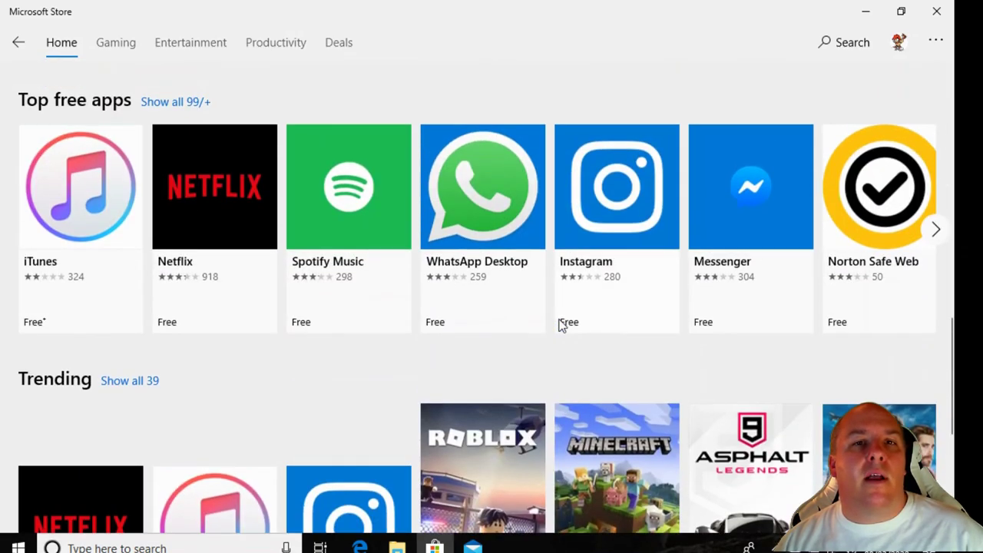
{"action": "left_click", "coordinate": [936, 234]}
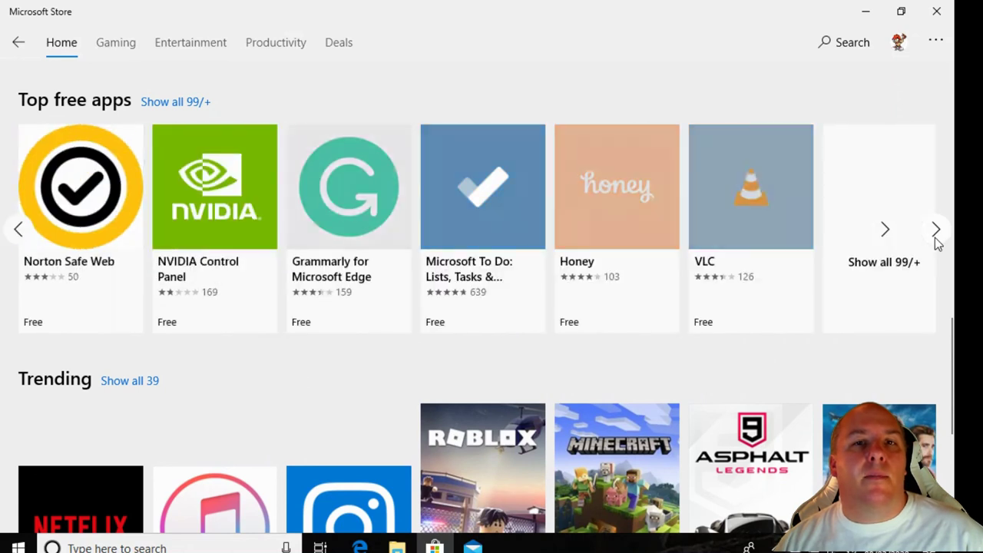
Step: Open the VLC media player page from the Top free apps row
{"action": "left_click", "coordinate": [761, 228]}
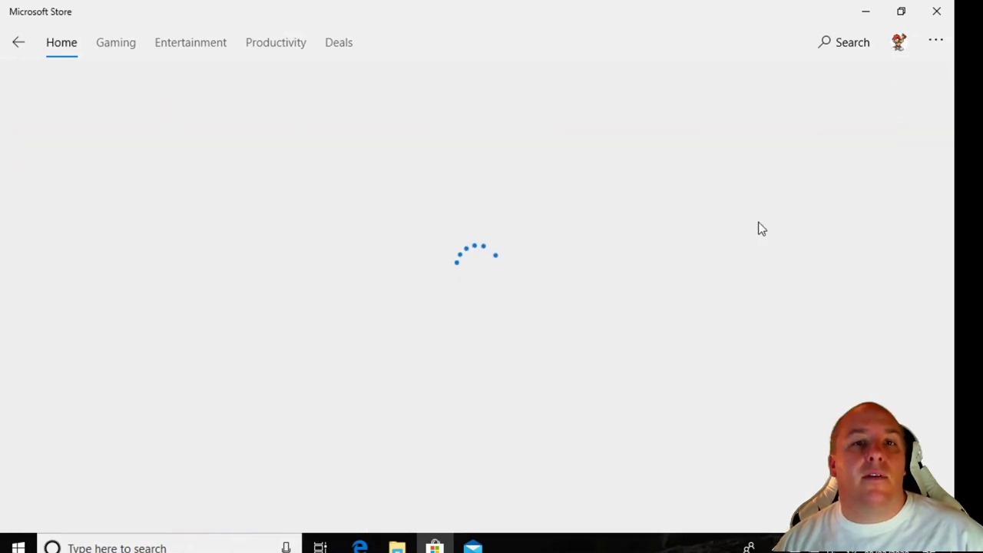